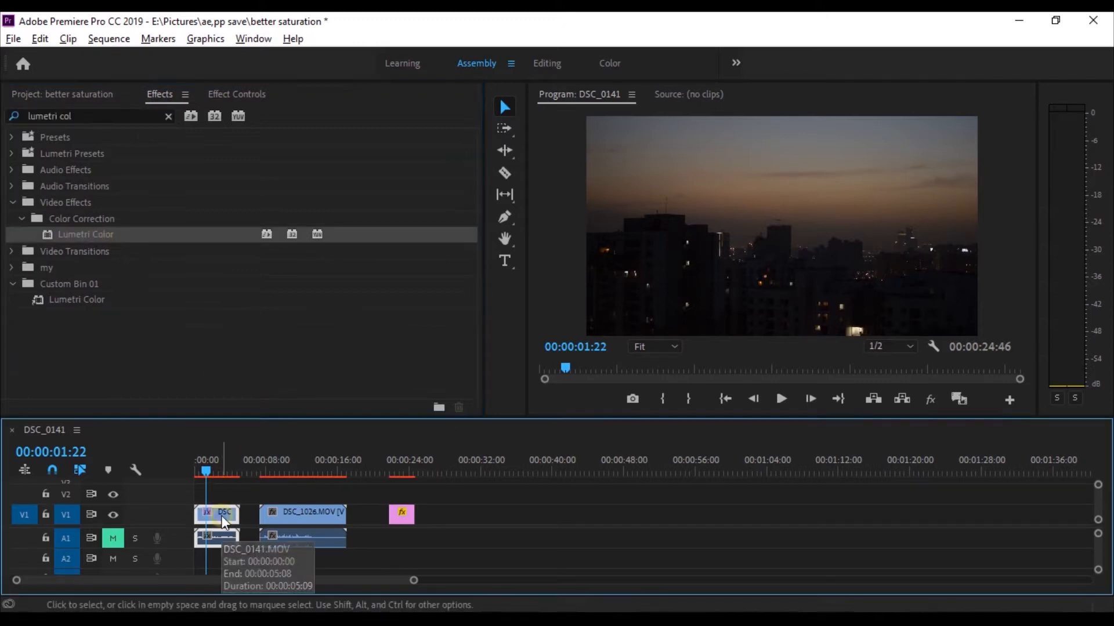
# Step: Set the Lumetri Color saturation of the DSC_0141.MOV clip to 150 and switch the effect off
pyautogui.click(233, 93)
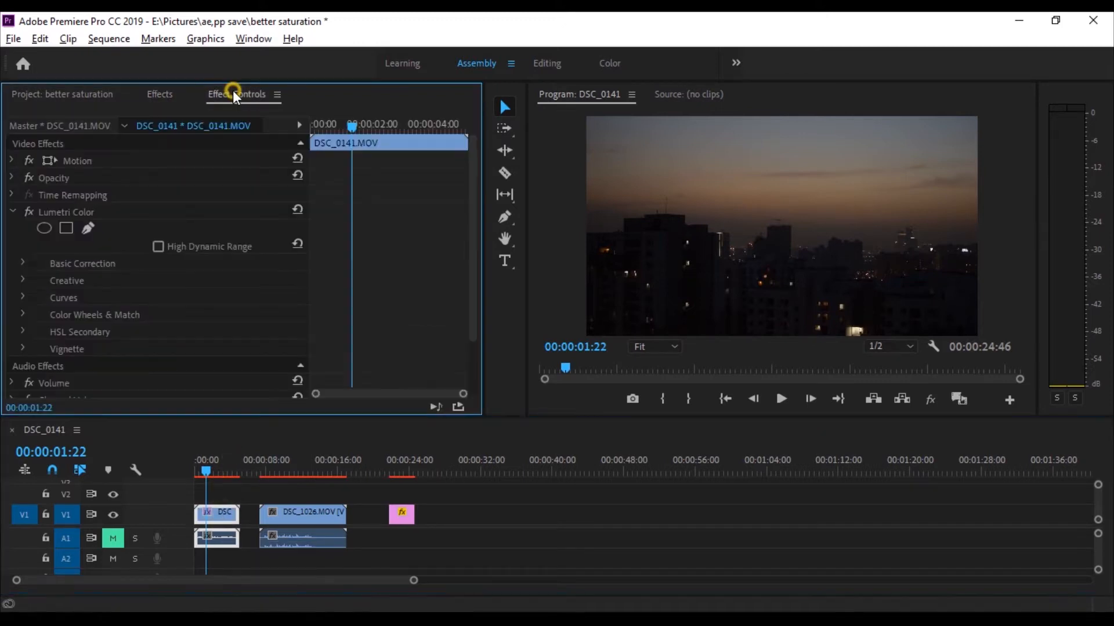
pyautogui.click(23, 263)
pyautogui.moveTo(471, 201); pyautogui.dragTo(474, 302)
pyautogui.click(171, 344)
pyautogui.write('140')
pyautogui.click(353, 322)
pyautogui.click(174, 344)
pyautogui.write('150')
pyautogui.click(377, 319)
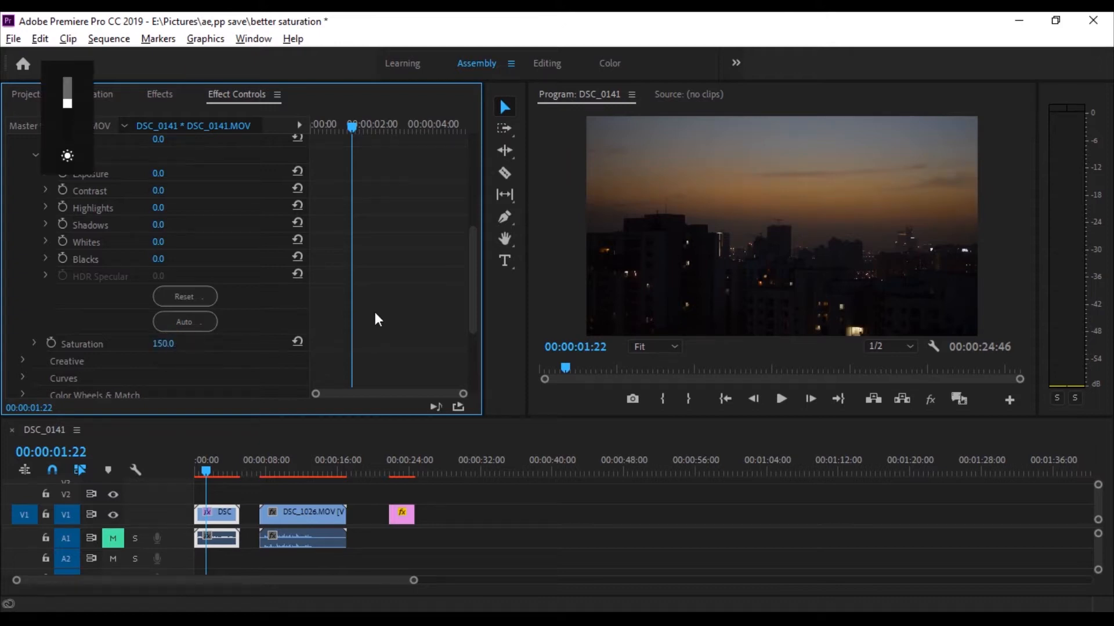
pyautogui.moveTo(474, 303); pyautogui.dragTo(479, 216)
pyautogui.click(11, 170)
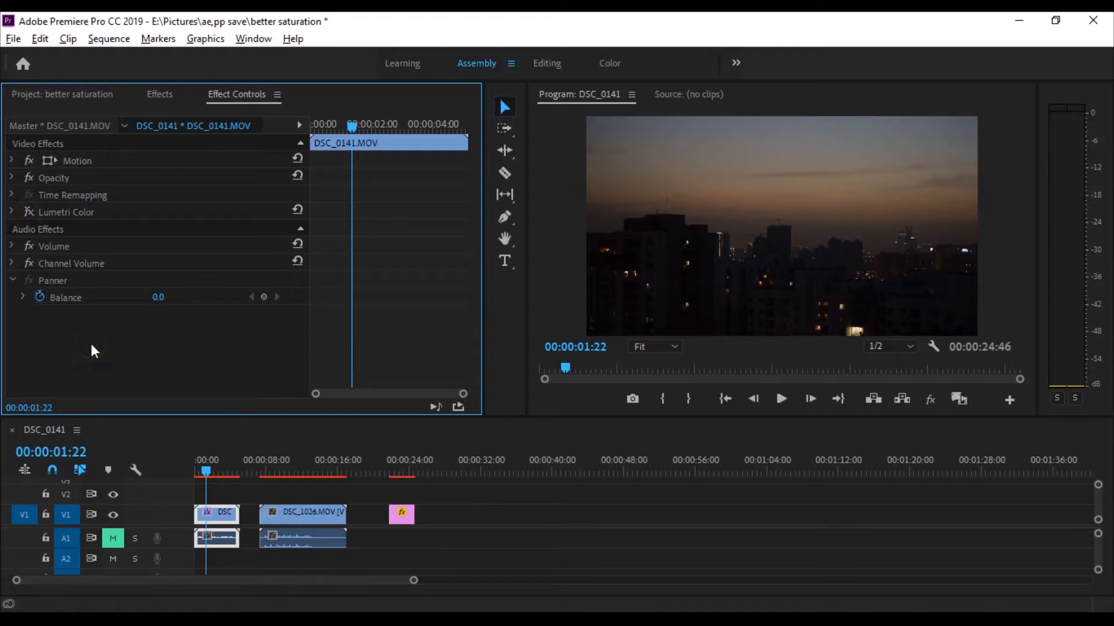
# Step: Find the Channel Mixer video effect and apply it to the DSC_0141.MOV clip
pyautogui.click(159, 93)
pyautogui.click(149, 119)
pyautogui.write('chan')
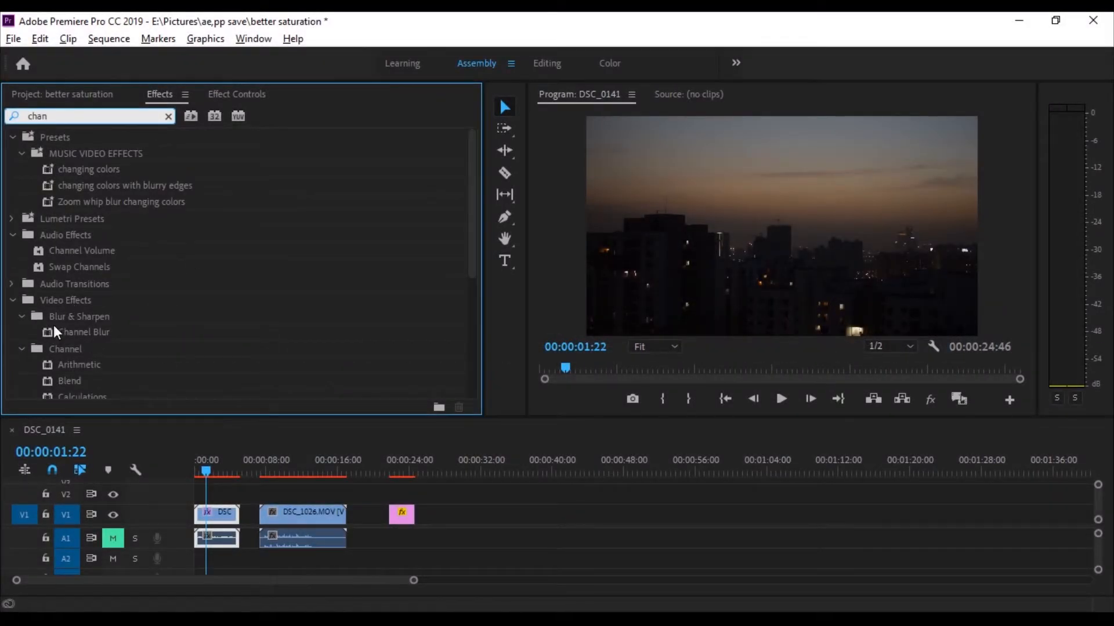
pyautogui.scroll(-2, 70, 346)
pyautogui.scroll(-3, 70, 346)
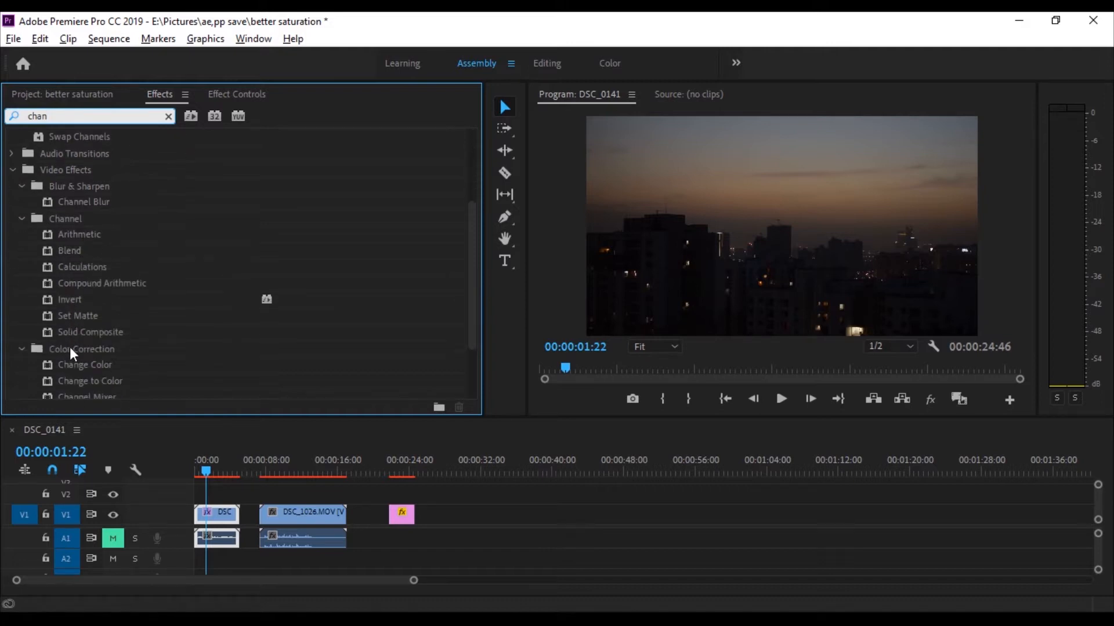
pyautogui.scroll(-2, 107, 365)
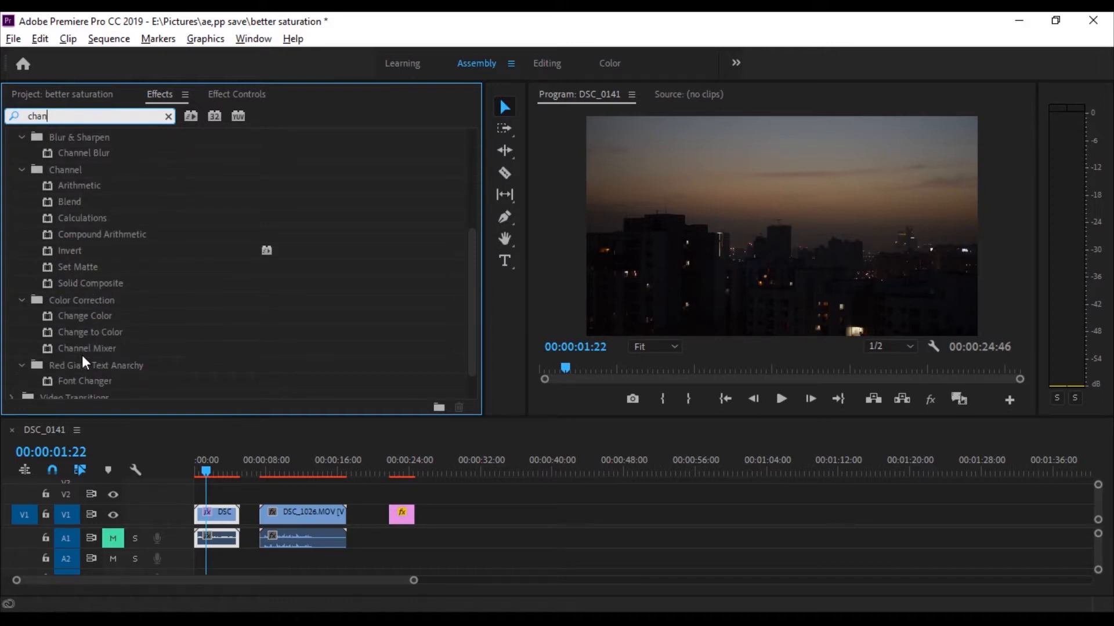
pyautogui.moveTo(77, 349); pyautogui.dragTo(221, 522)
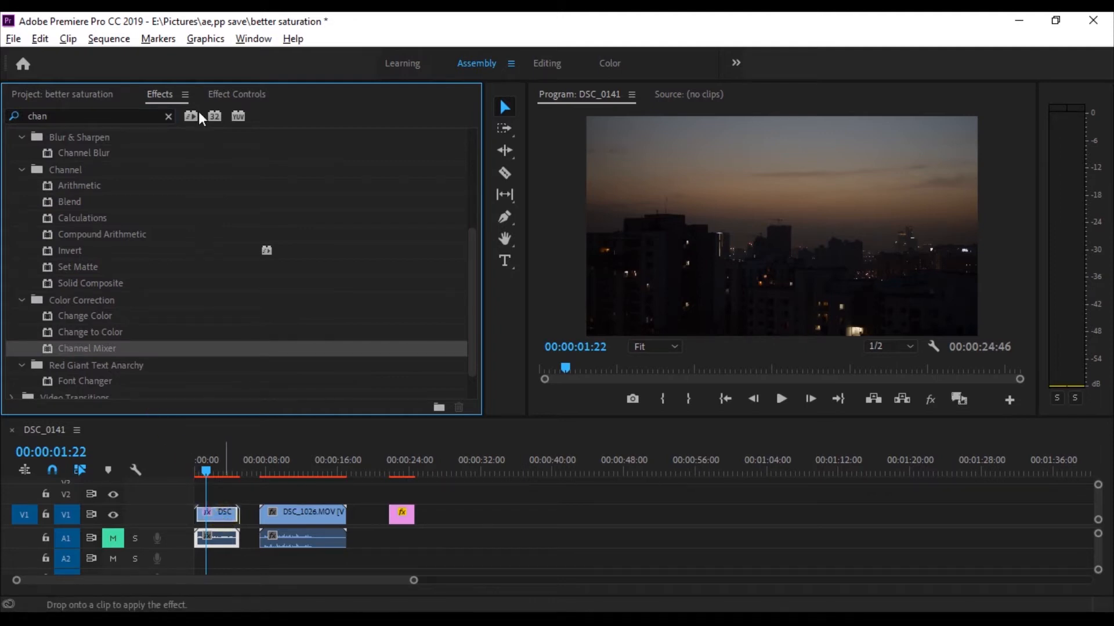
# Step: In the clip's Channel Mixer, set Red-Red to 110, Green-Green to 90 and Blue-Blue to 120
pyautogui.click(235, 101)
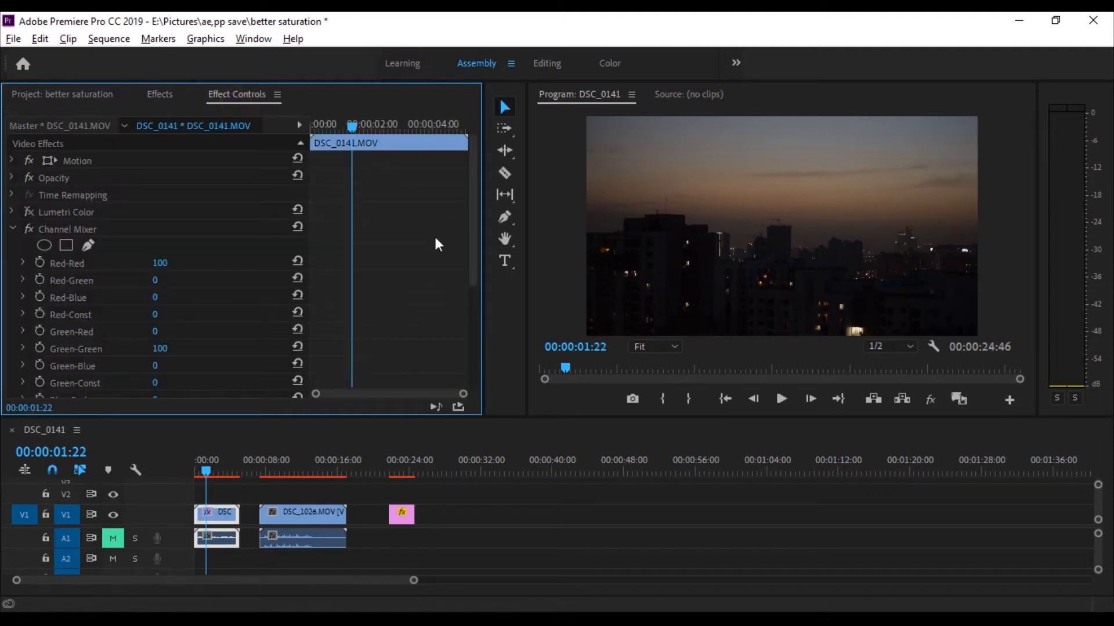
pyautogui.scroll(-5, 435, 238)
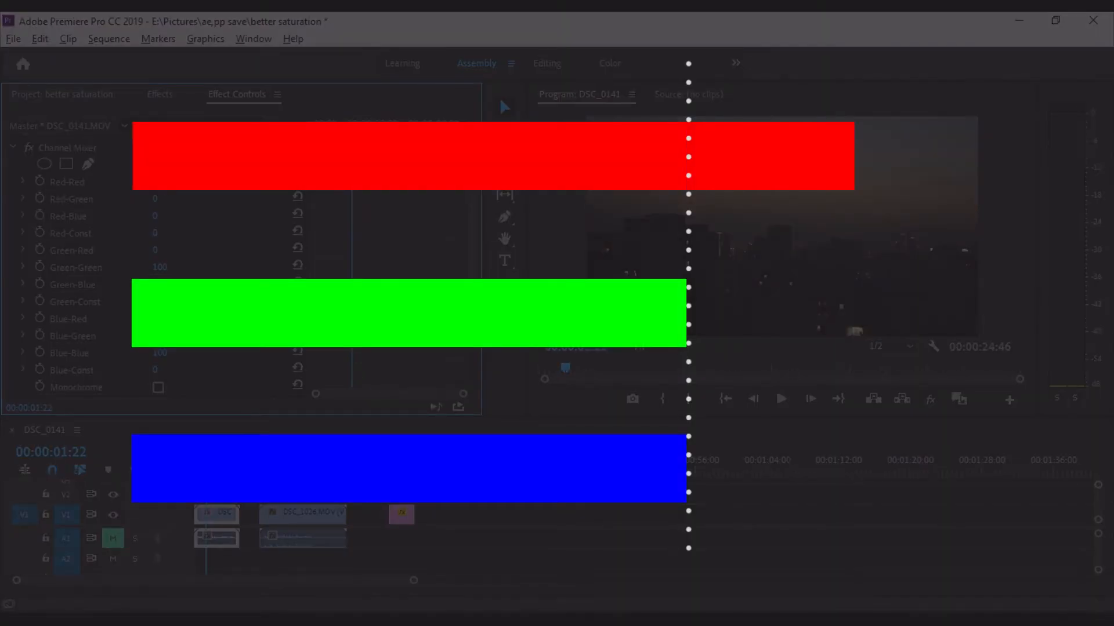
pyautogui.press('Return')
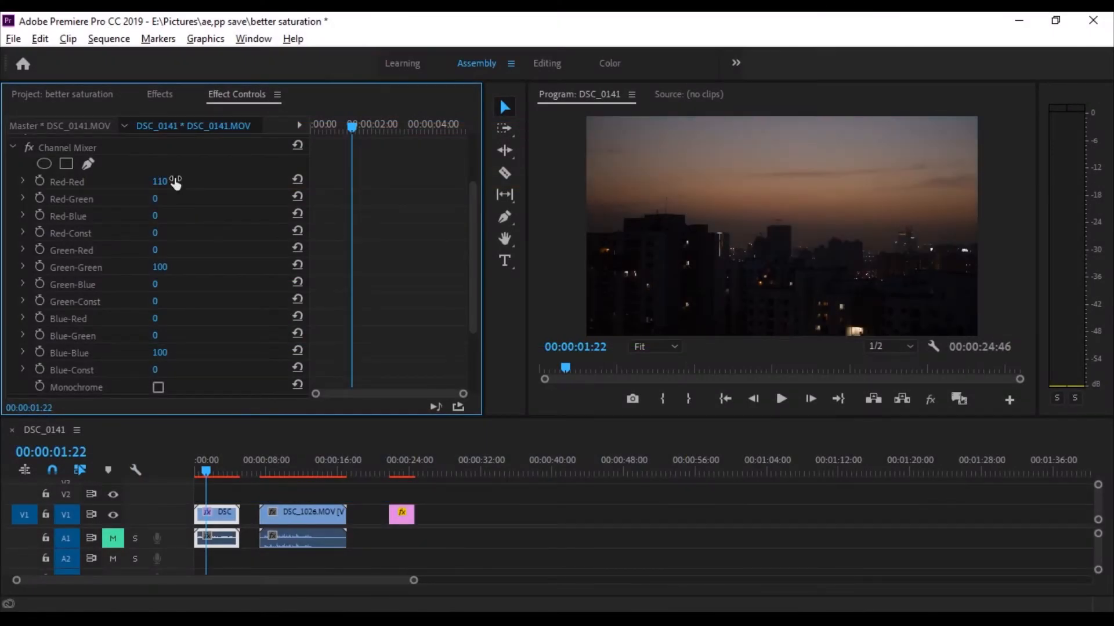
pyautogui.click(162, 266)
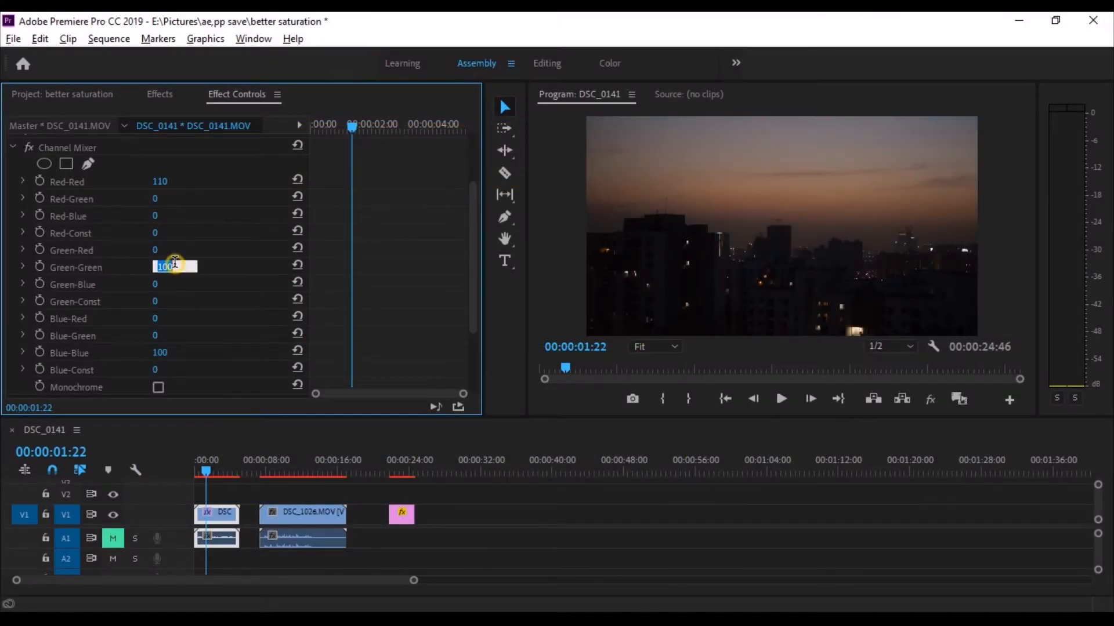
pyautogui.write('90')
pyautogui.press('Return')
pyautogui.click(170, 351)
pyautogui.write('120')
pyautogui.press('Return')
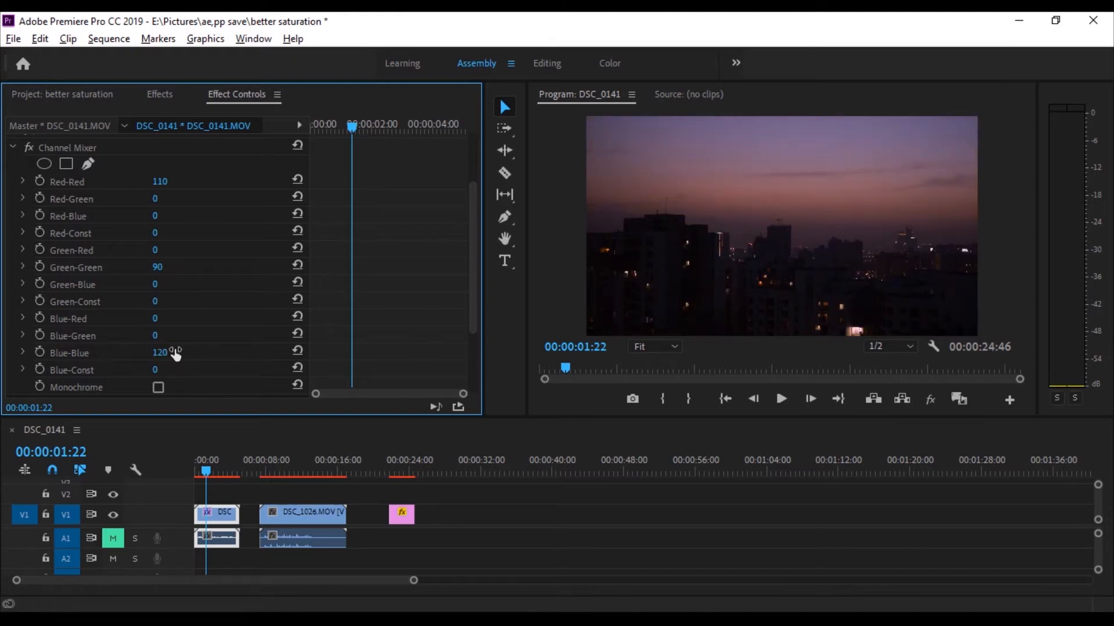
# Step: Adjust Channel Mixer to Red-Red 153, Blue-Blue 141 and Green-Green 89, and collapse the effect's settings
pyautogui.click(164, 181)
pyautogui.moveTo(164, 182); pyautogui.dragTo(202, 184)
pyautogui.moveTo(160, 352); pyautogui.dragTo(181, 351)
pyautogui.moveTo(162, 273)
pyautogui.mouseDown()
pyautogui.moveTo(145, 266)
pyautogui.moveTo(181, 273)
pyautogui.moveTo(157, 271)
pyautogui.moveTo(174, 265)
pyautogui.mouseUp()
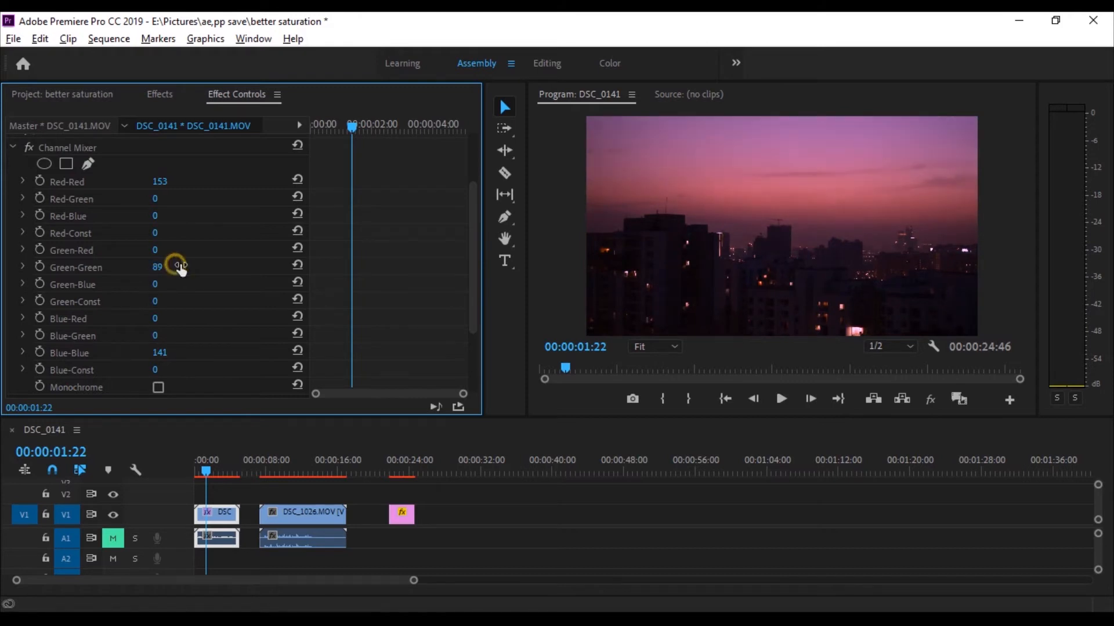
pyautogui.scroll(3, 231, 284)
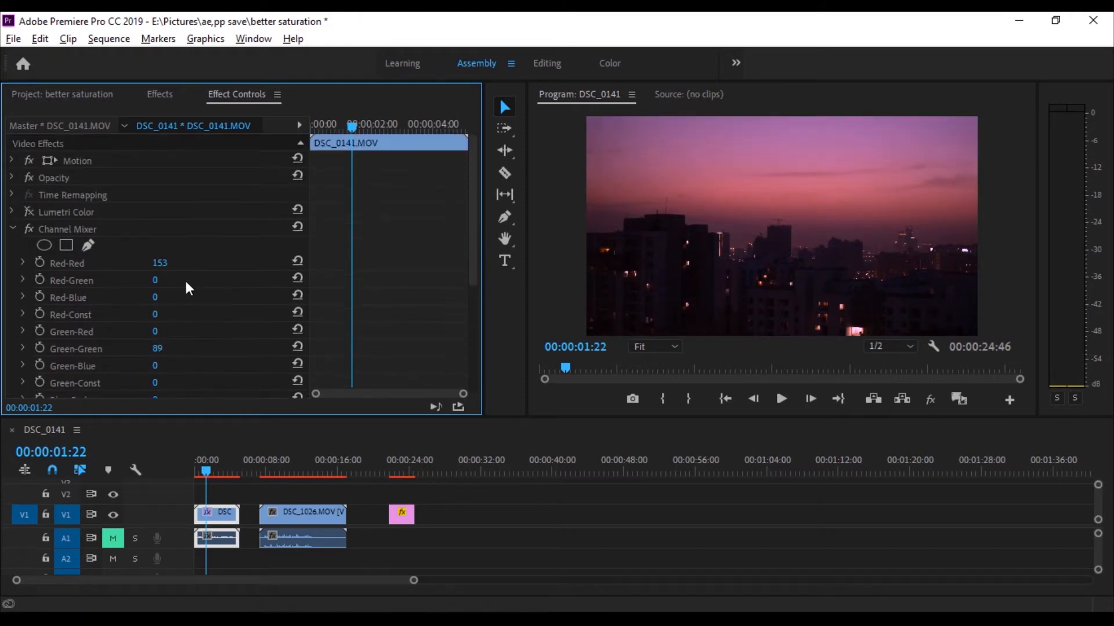
pyautogui.scroll(-4, 17, 265)
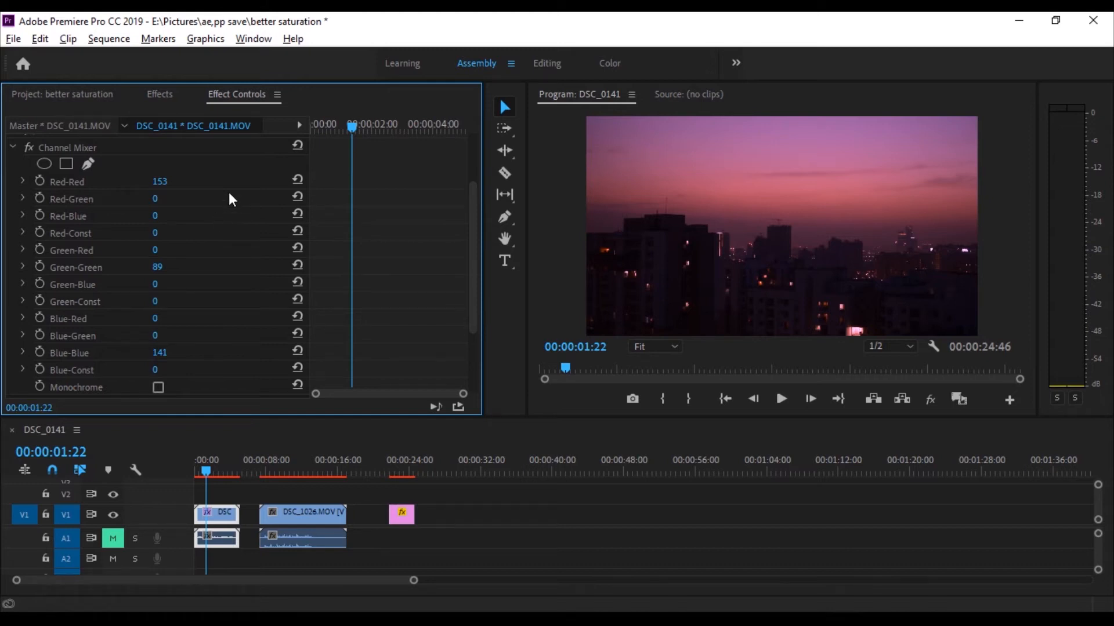
pyautogui.scroll(2, 228, 194)
pyautogui.click(12, 179)
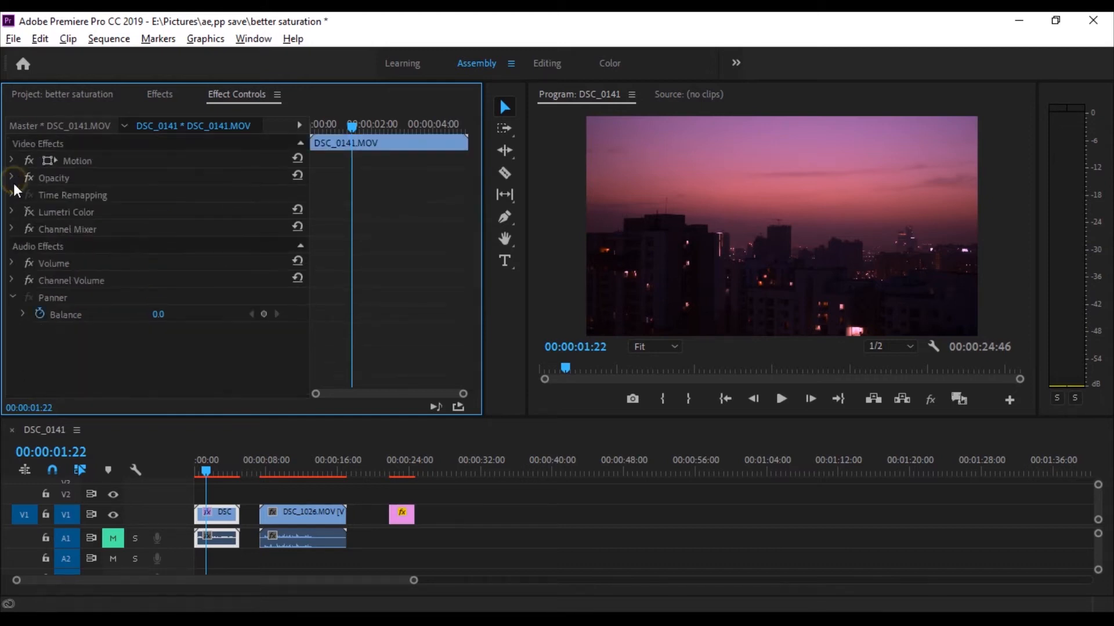
# Step: Turn Channel Mixer off and Lumetri Color on, and set the Lumetri saturation to 200
pyautogui.click(29, 223)
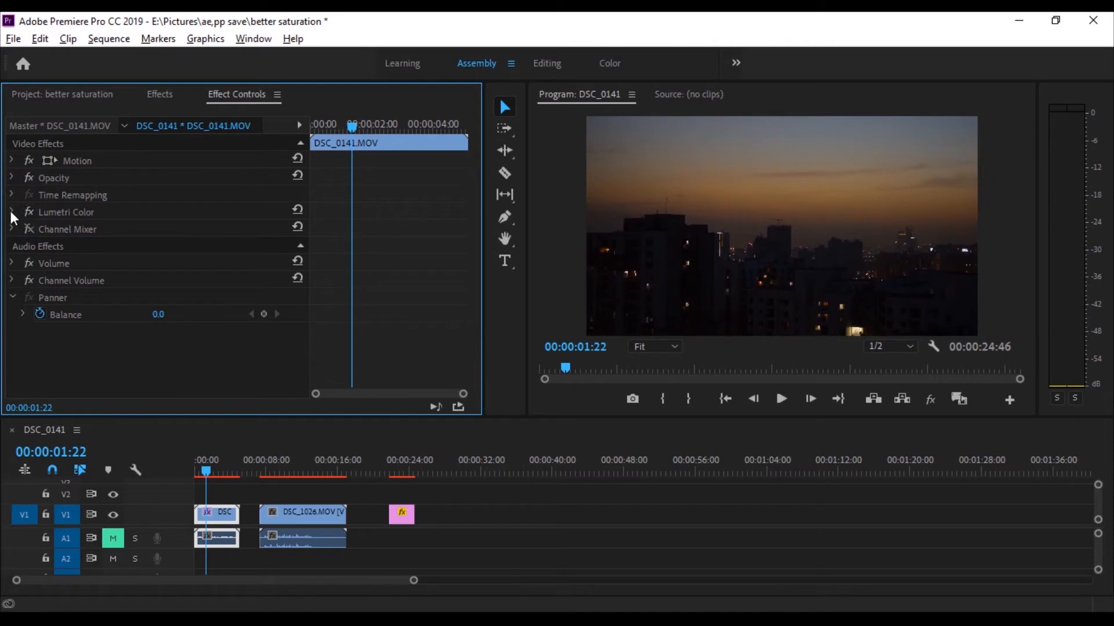
pyautogui.click(12, 212)
pyautogui.scroll(-5, 47, 312)
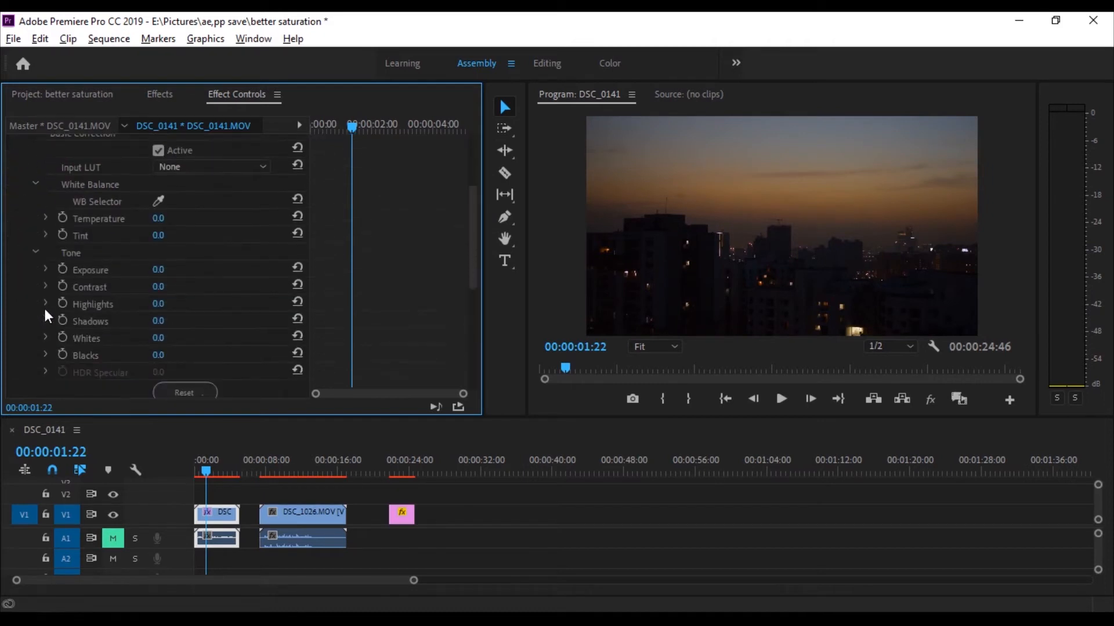
pyautogui.click(175, 355)
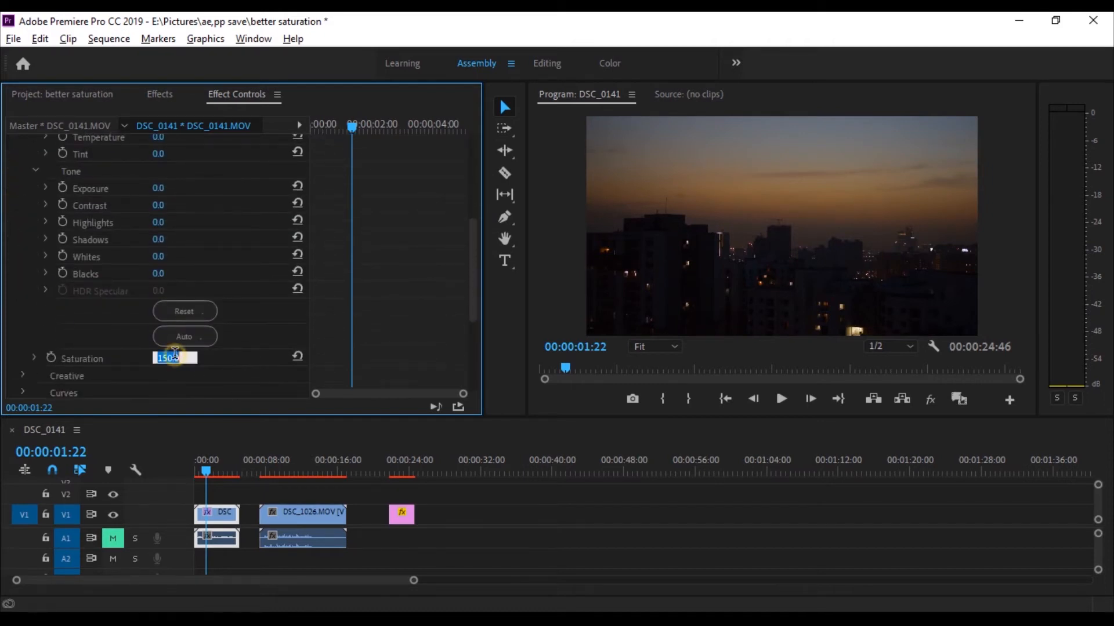
pyautogui.write('200')
pyautogui.press('Return')
# Step: Collapse and turn off Lumetri Color, and re-enable Channel Mixer on the clip
pyautogui.scroll(8, 25, 308)
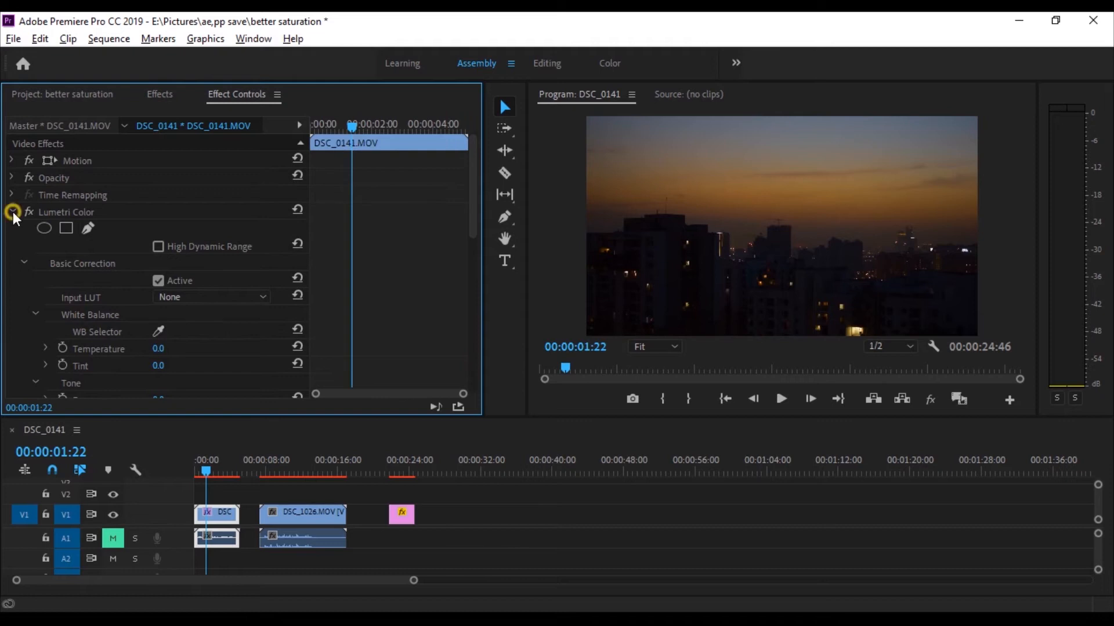
pyautogui.click(13, 211)
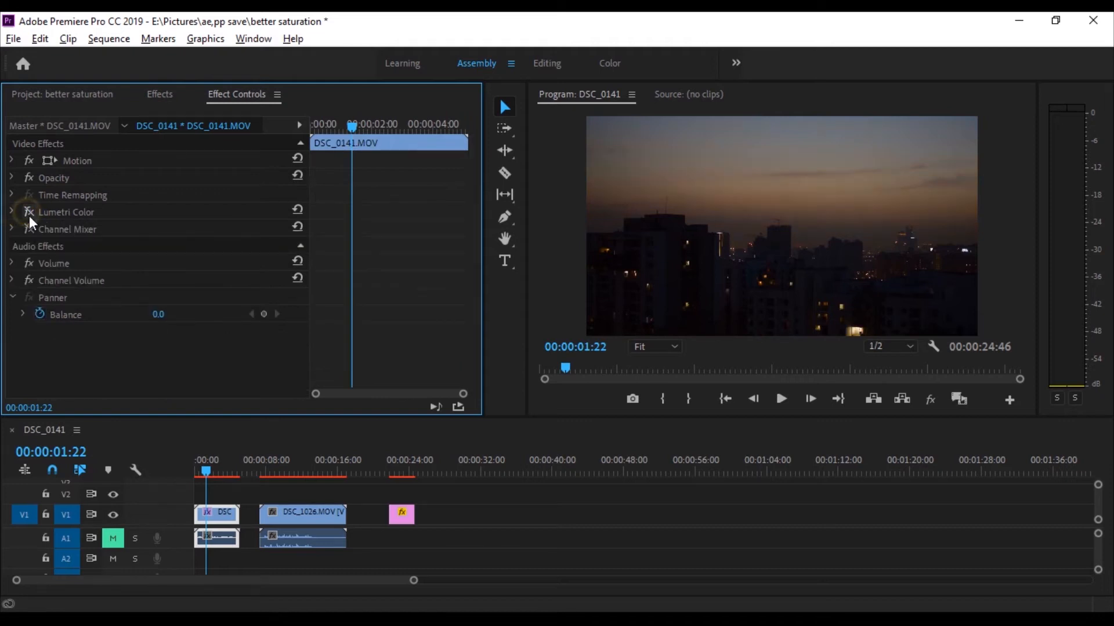
pyautogui.click(28, 227)
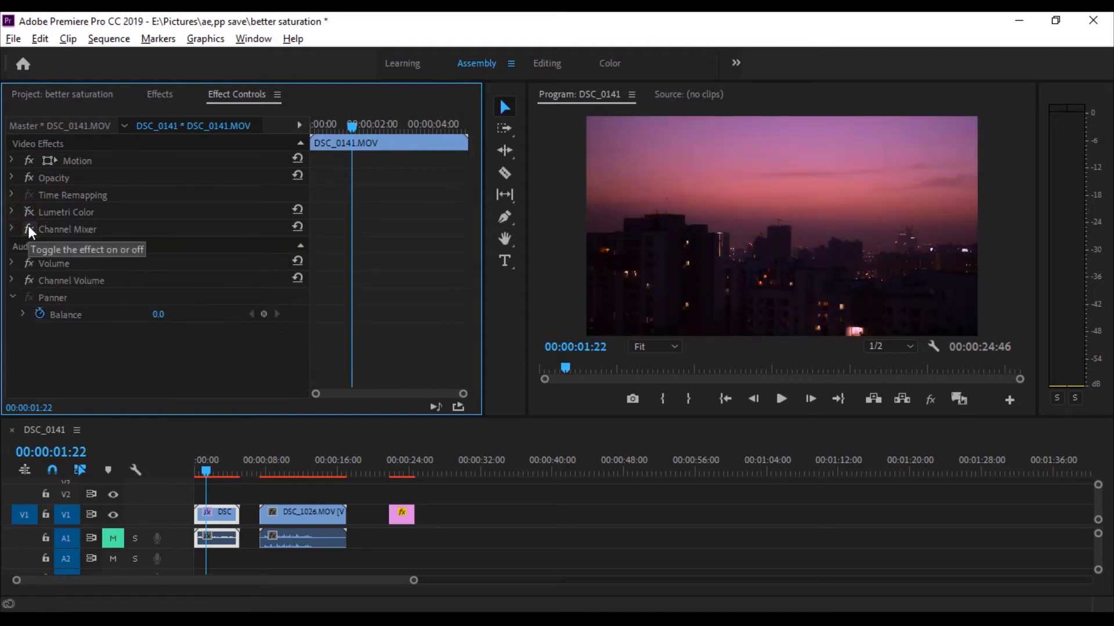
# Step: Raise the Channel Mixer's Green-Green value to 99 on DSC_0141.MOV and collapse the effect's settings
pyautogui.click(10, 229)
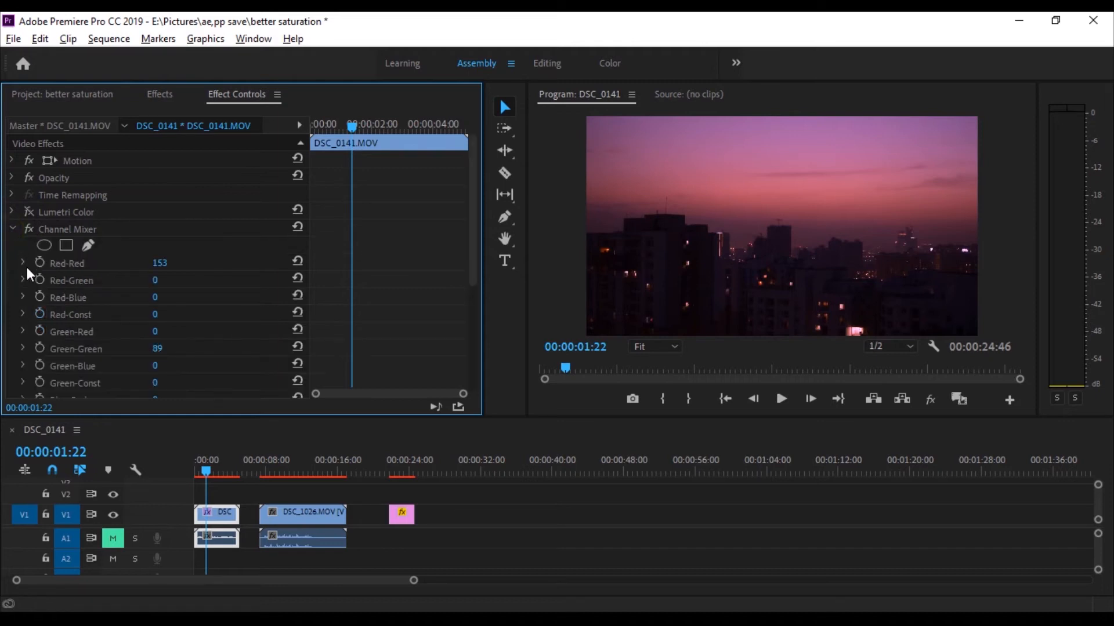
pyautogui.scroll(-3, 26, 288)
pyautogui.moveTo(153, 304); pyautogui.dragTo(174, 293)
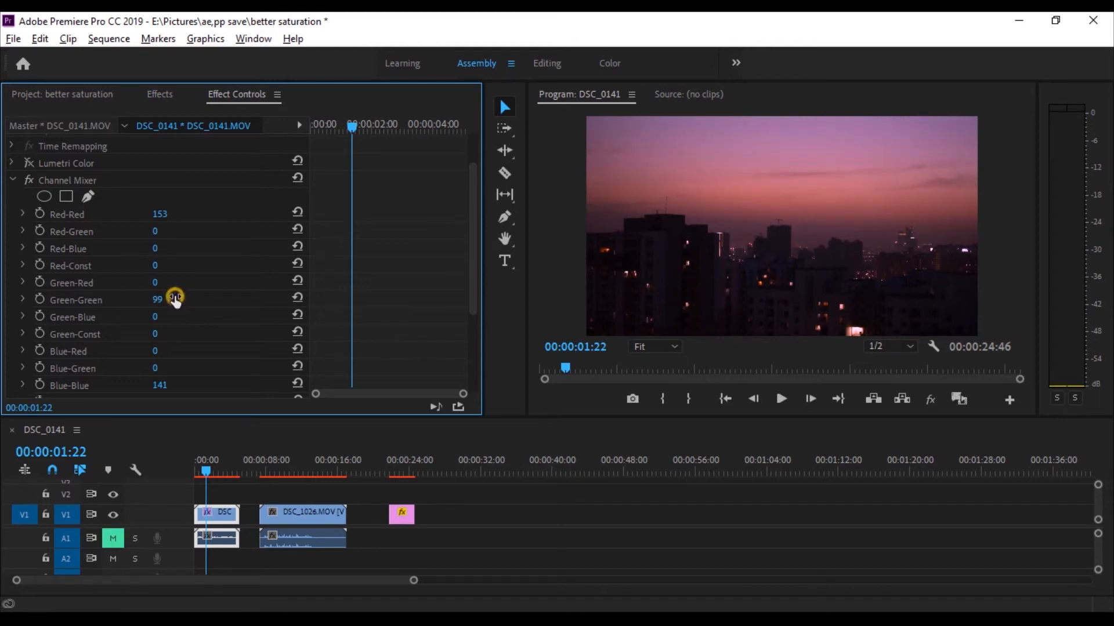
pyautogui.scroll(3, 80, 341)
pyautogui.click(13, 228)
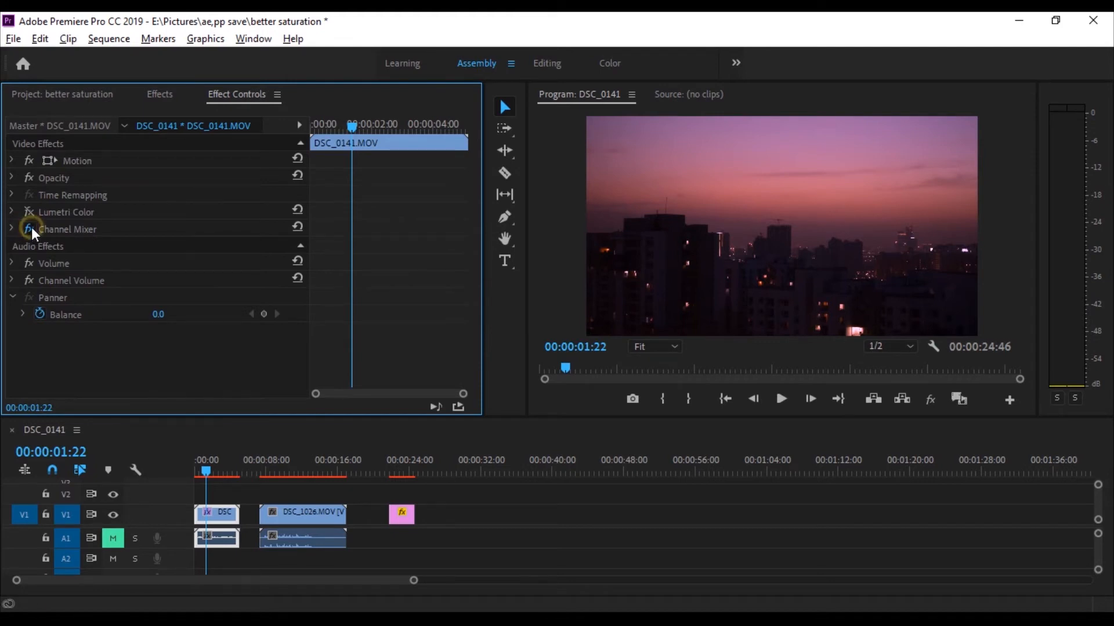
# Step: Compare the city shot with and without Channel Mixer by toggling the effect off and on several times
pyautogui.click(30, 228)
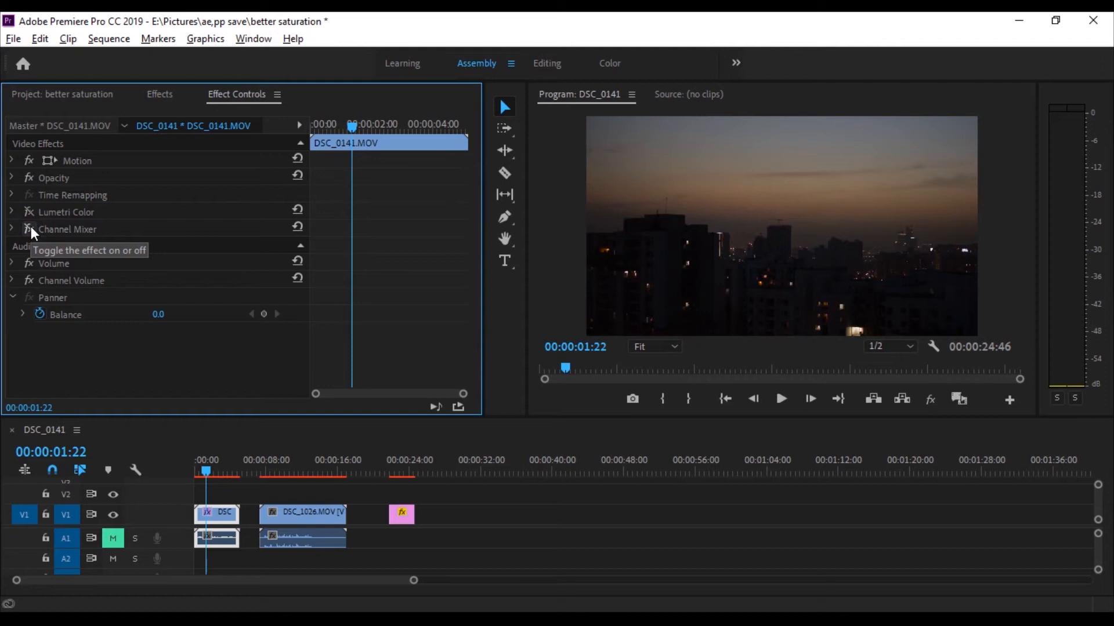
pyautogui.click(29, 230)
pyautogui.click(29, 229)
pyautogui.click(31, 228)
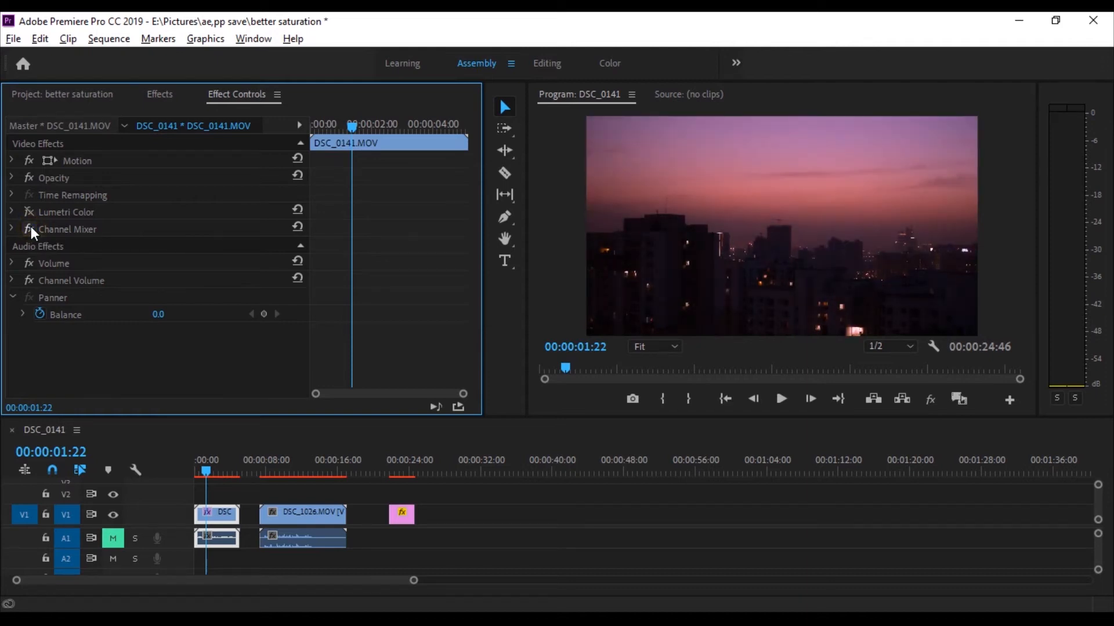
pyautogui.click(29, 229)
pyautogui.click(30, 228)
# Step: Move the playhead to 00:00:13:29 and apply Channel Mixer to the DSC_1026.MOV clip
pyautogui.moveTo(212, 464); pyautogui.dragTo(324, 464)
pyautogui.click(286, 512)
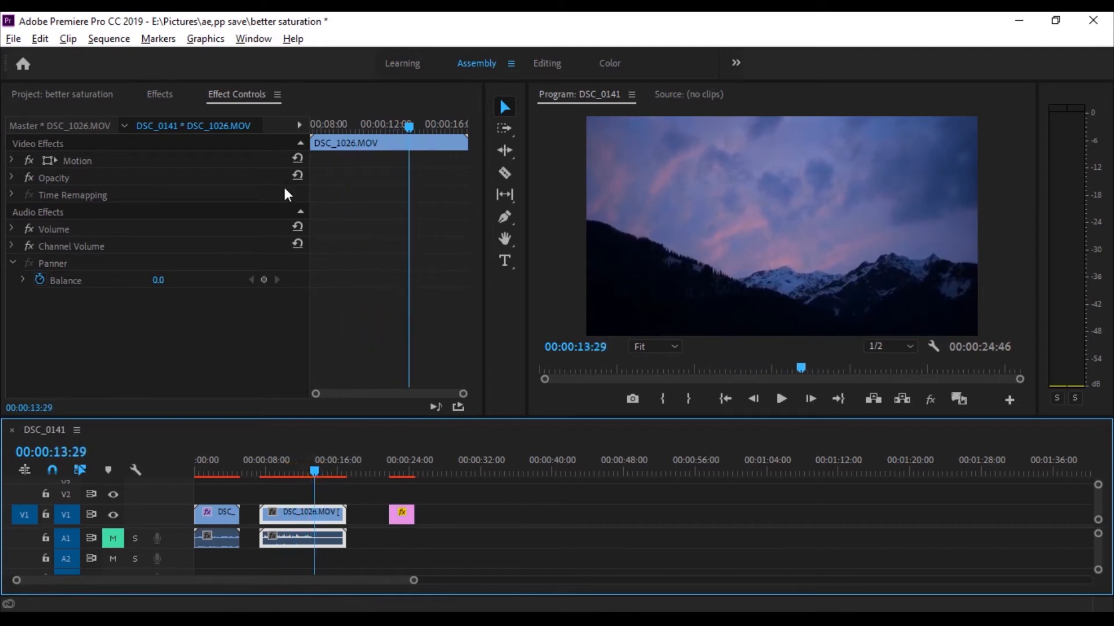
pyautogui.click(164, 95)
pyautogui.moveTo(86, 348); pyautogui.dragTo(308, 516)
# Step: Adjust DSC_1026.MOV's Channel Mixer to Green-Green 79, Red-Red 136 and Blue-Blue 83
pyautogui.click(252, 95)
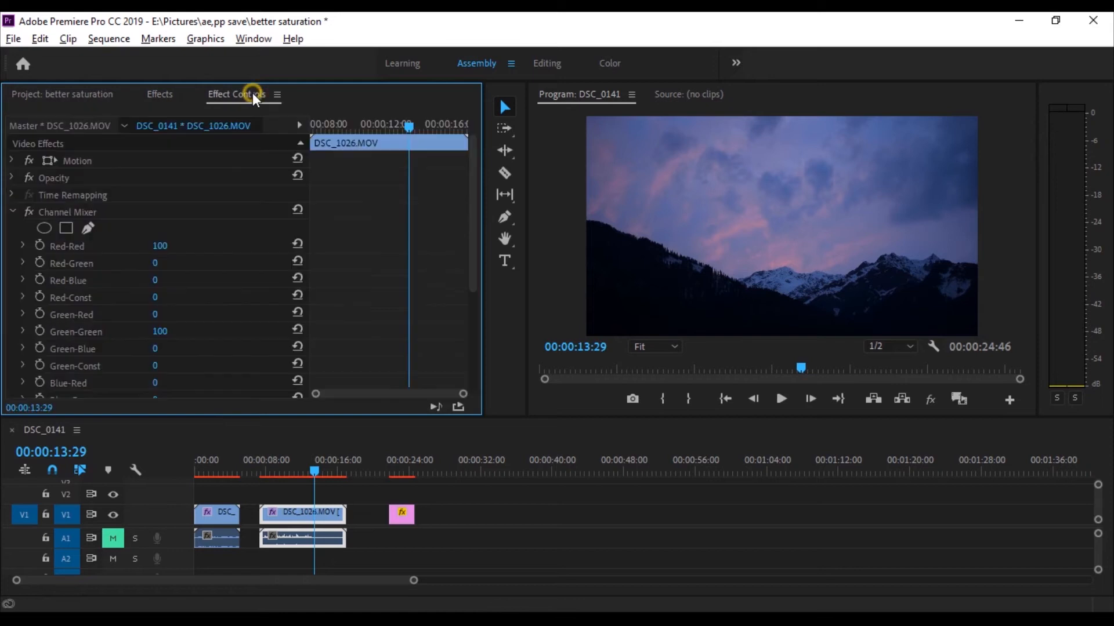
pyautogui.scroll(-3, 261, 222)
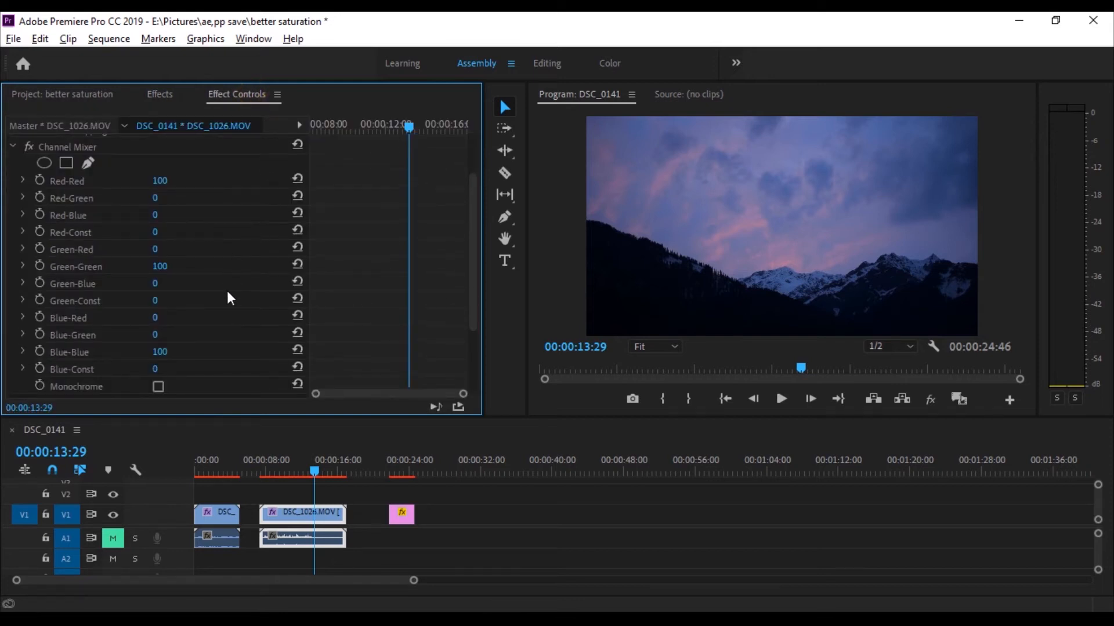
pyautogui.moveTo(161, 267)
pyautogui.mouseDown()
pyautogui.moveTo(122, 273)
pyautogui.moveTo(146, 275)
pyautogui.mouseUp()
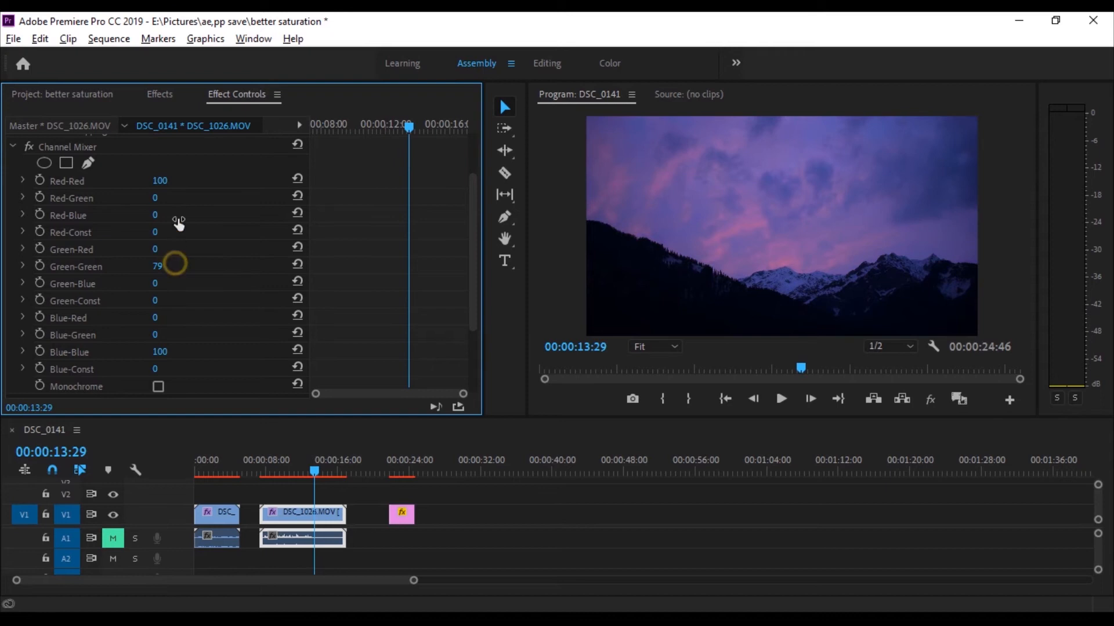
pyautogui.moveTo(167, 181); pyautogui.dragTo(201, 180)
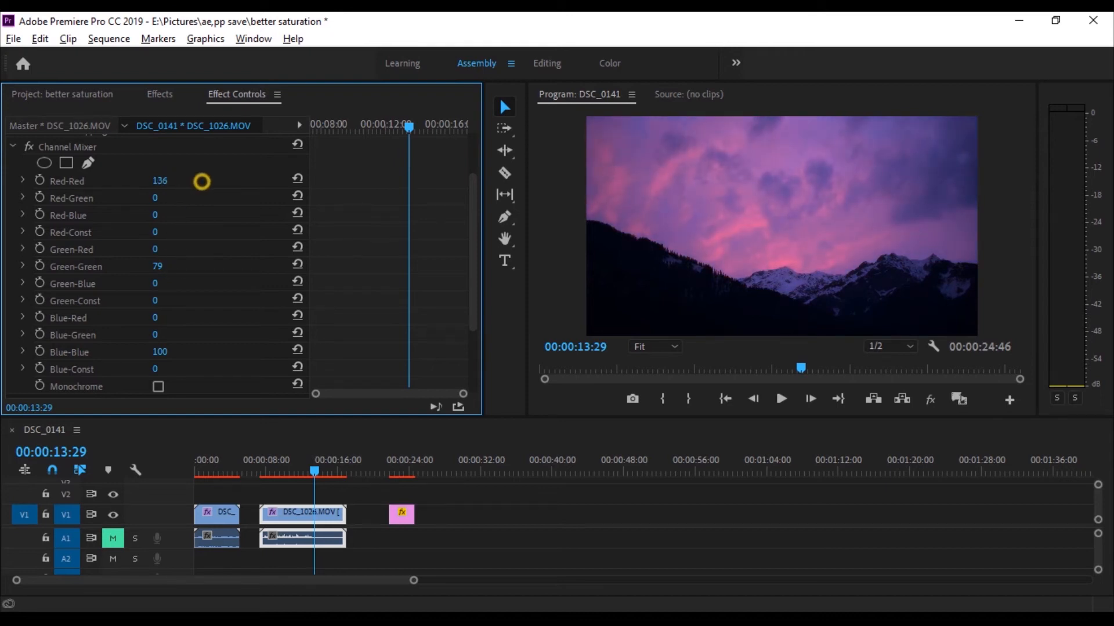
pyautogui.moveTo(159, 356)
pyautogui.mouseDown()
pyautogui.moveTo(139, 353)
pyautogui.moveTo(174, 349)
pyautogui.mouseUp()
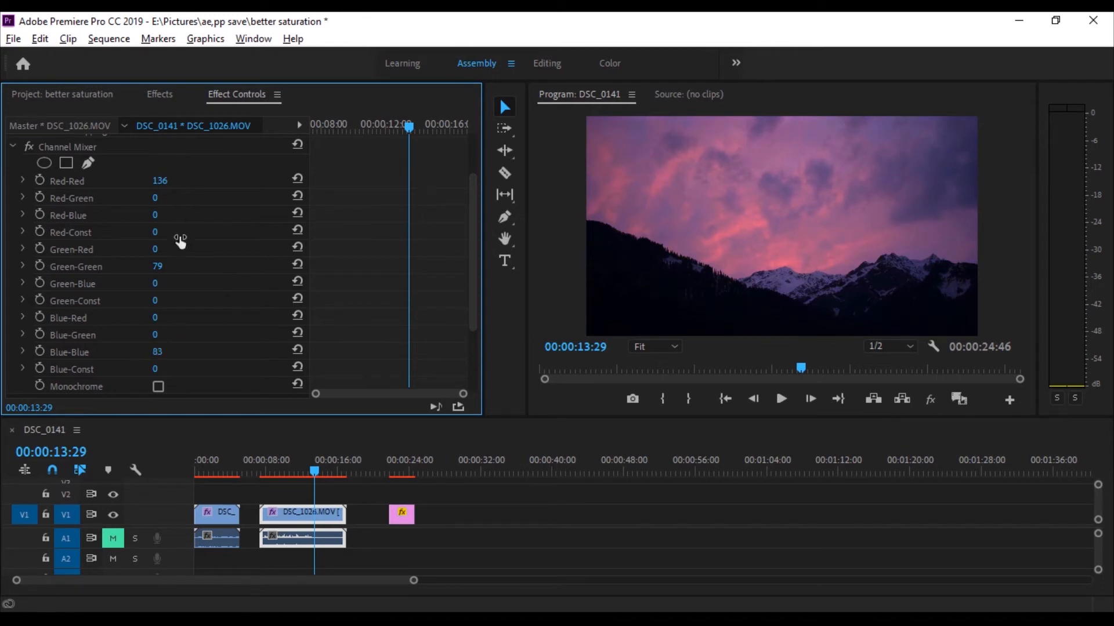
# Step: Set Red-Red to 130 and Green-Green to 80 in DSC_1026.MOV's Channel Mixer
pyautogui.scroll(3, 182, 242)
pyautogui.click(165, 229)
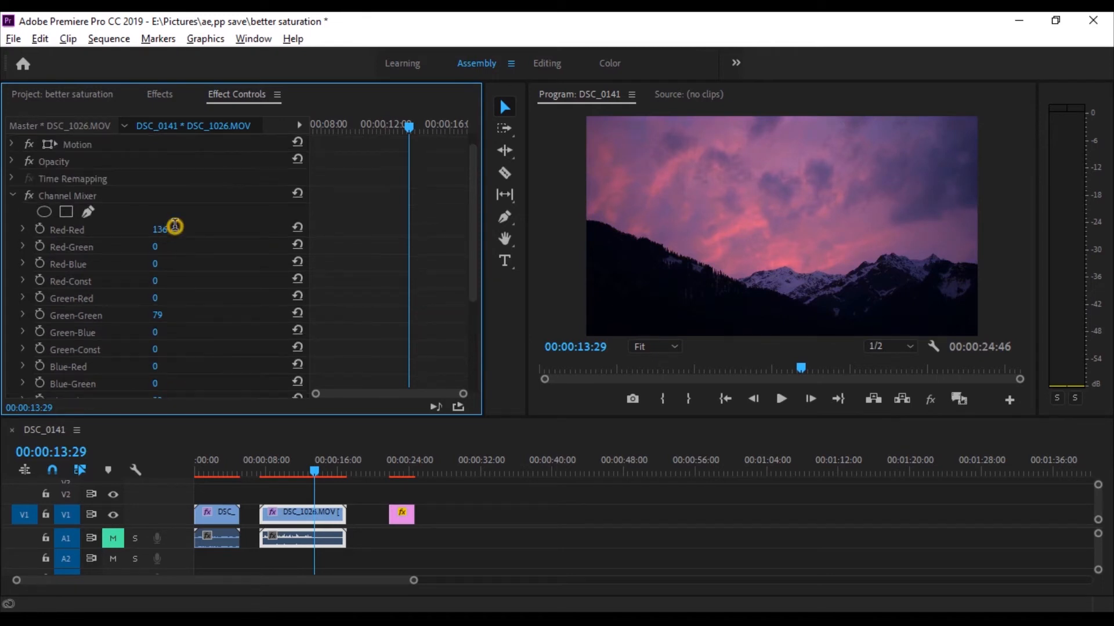
pyautogui.write('30')
pyautogui.press('Return')
pyautogui.scroll(-1, 176, 262)
pyautogui.click(157, 283)
pyautogui.write('80')
pyautogui.press('Return')
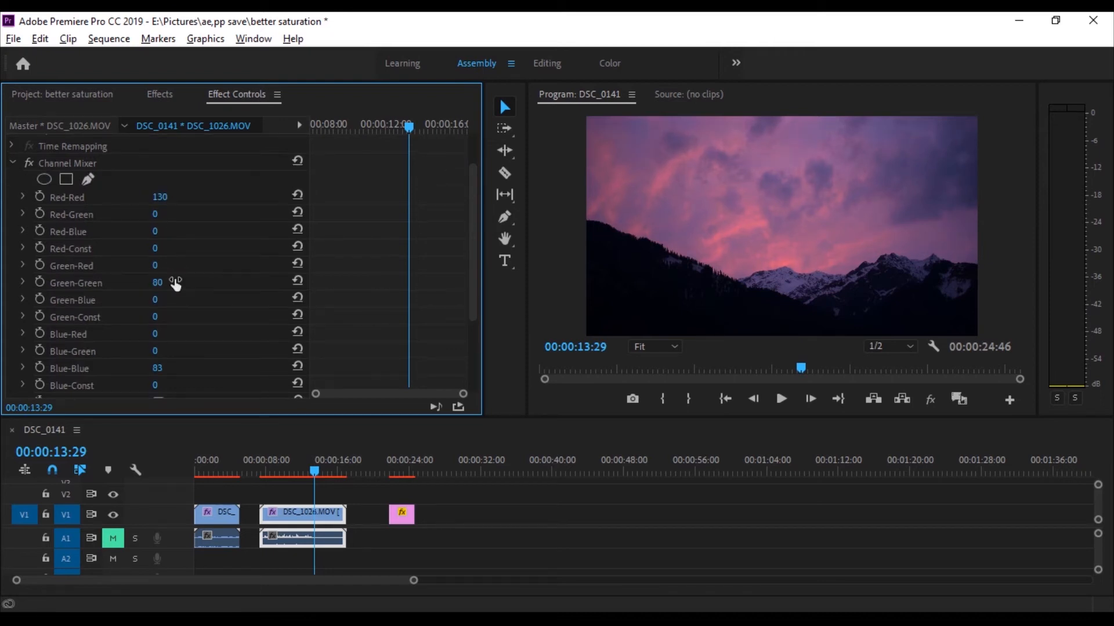
# Step: Set Blue-Blue to 80 in DSC_1026.MOV's Channel Mixer
pyautogui.click(158, 369)
pyautogui.write('80')
pyautogui.press('Return')
# Step: Compare the mountain sunset clip with and without Channel Mixer by toggling the effect off and on
pyautogui.scroll(-3, 221, 287)
pyautogui.scroll(2, 220, 287)
pyautogui.scroll(1, 220, 293)
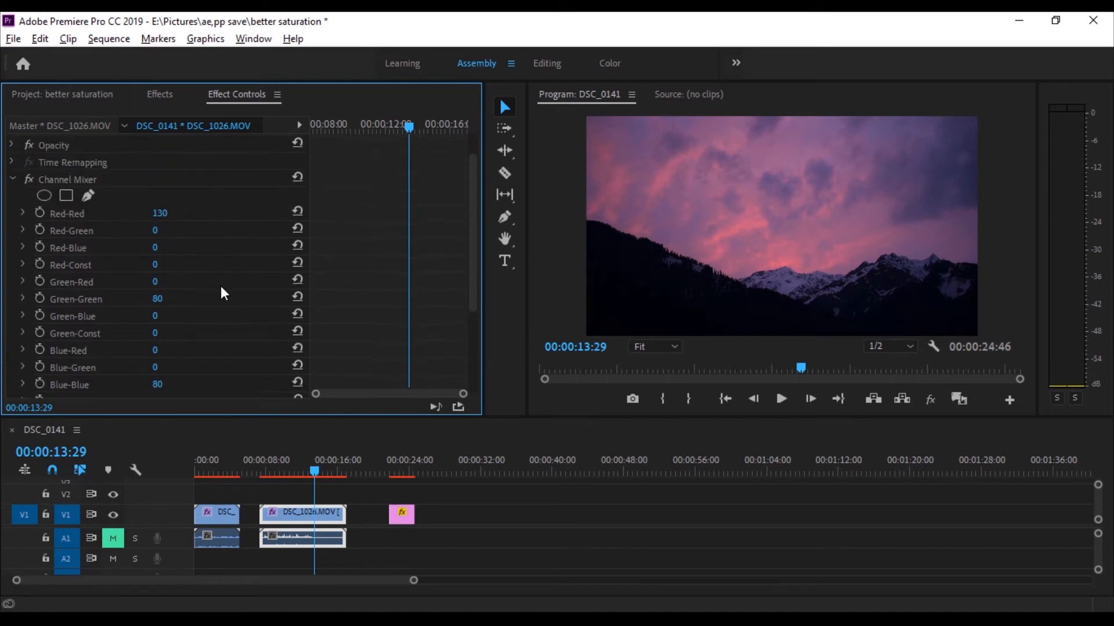
pyautogui.click(27, 180)
pyautogui.click(27, 180)
pyautogui.click(27, 180)
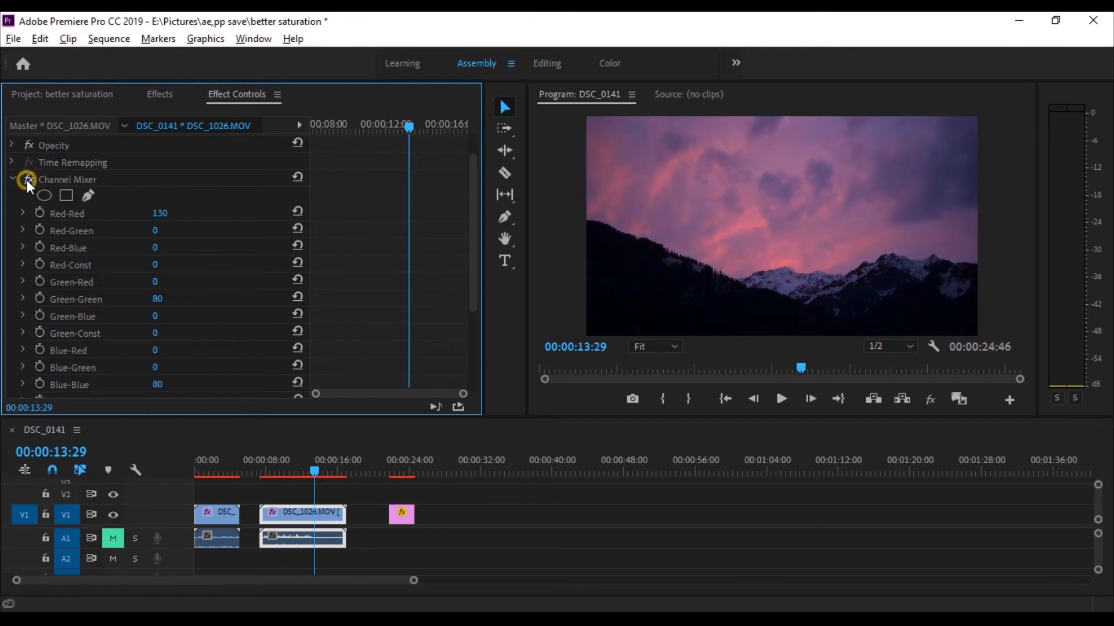
# Step: Apply Channel Mixer to the DSC_0523.JPG clip, show its effect settings and place the playhead at 00:00:22:58
pyautogui.click(321, 468)
pyautogui.moveTo(321, 468); pyautogui.dragTo(401, 471)
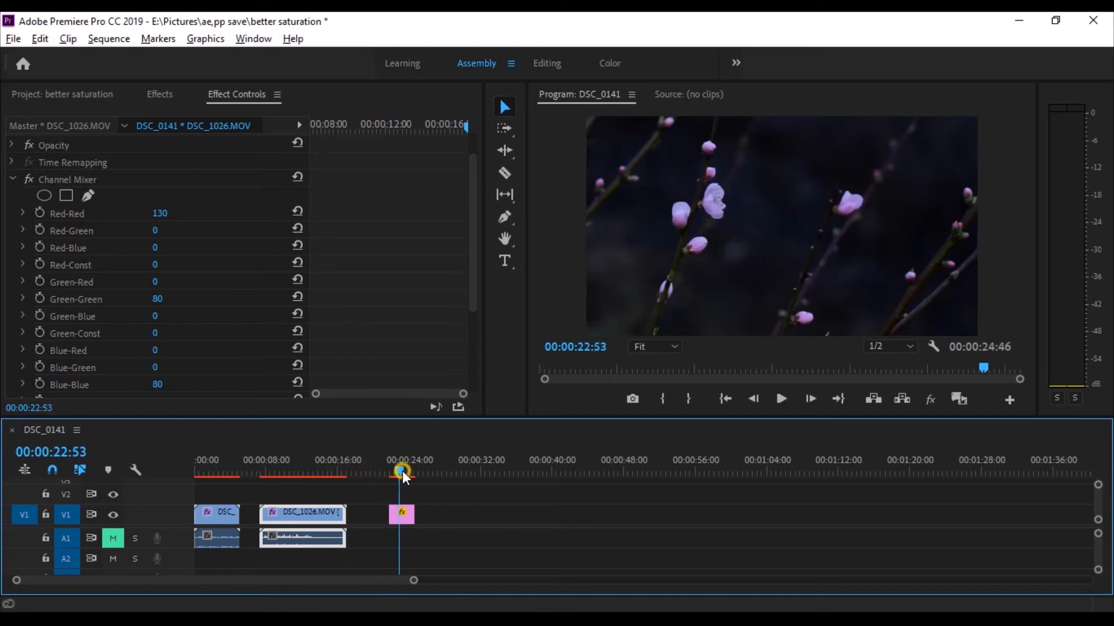
pyautogui.click(402, 517)
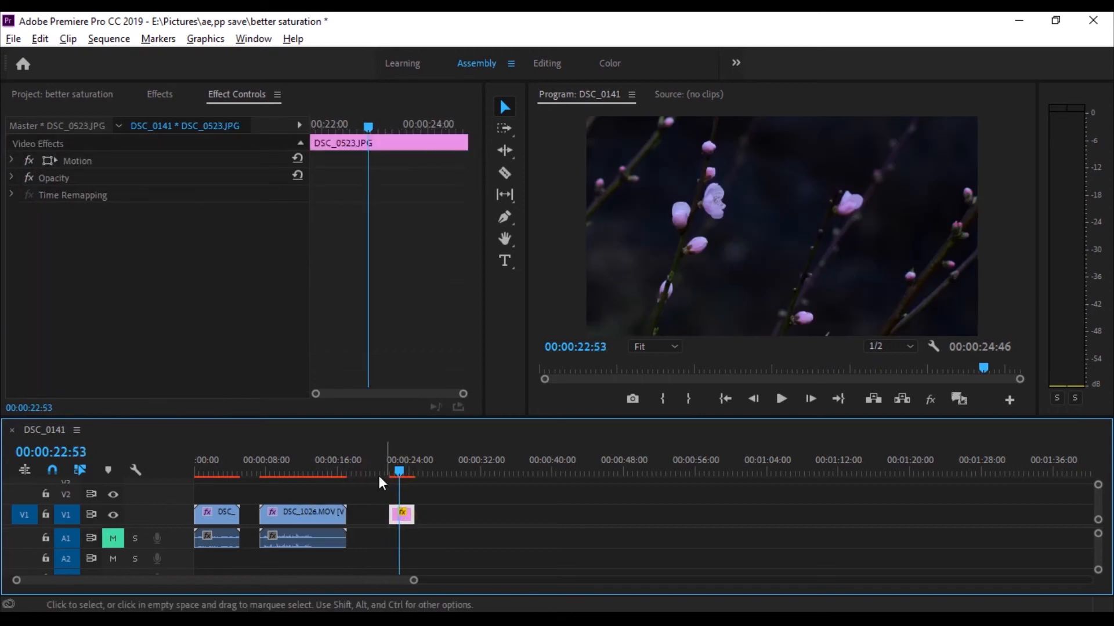
pyautogui.click(160, 94)
pyautogui.moveTo(98, 348); pyautogui.dragTo(405, 515)
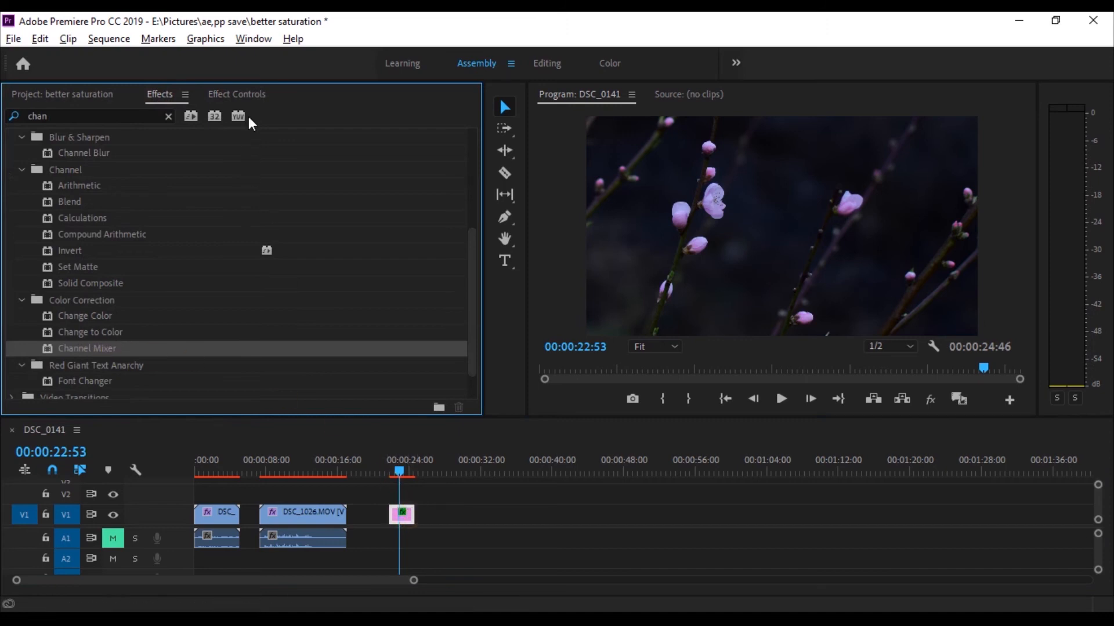
pyautogui.click(249, 95)
pyautogui.click(398, 467)
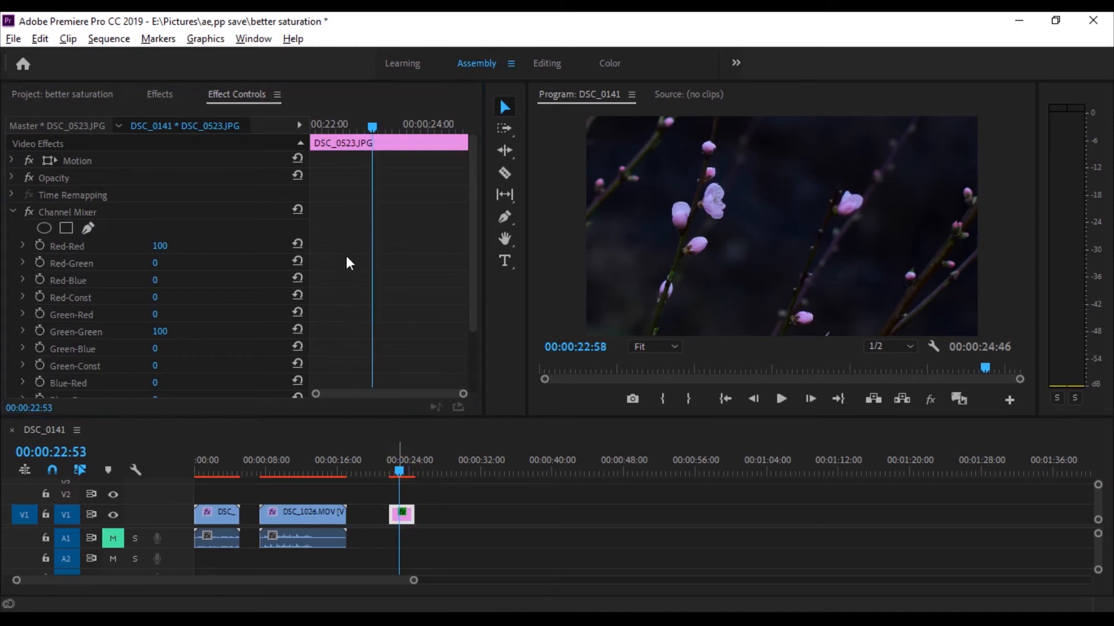
# Step: Try a Red-Const value of 59 in DSC_0523.JPG's Channel Mixer
pyautogui.scroll(-2, 409, 233)
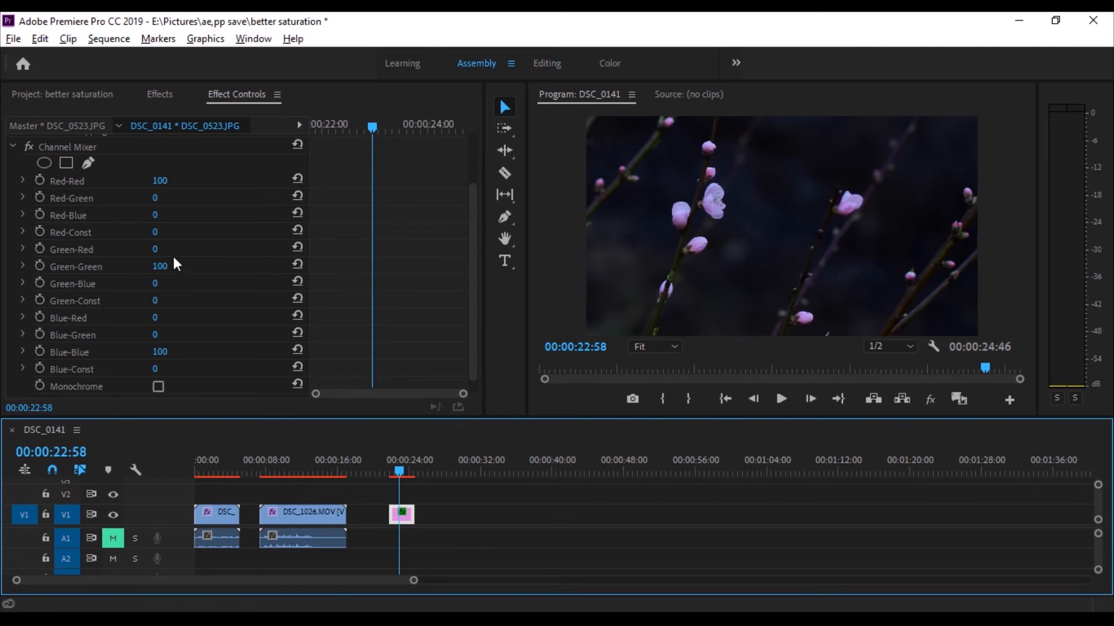
pyautogui.click(154, 232)
pyautogui.moveTo(143, 234); pyautogui.dragTo(187, 236)
pyautogui.click(174, 231)
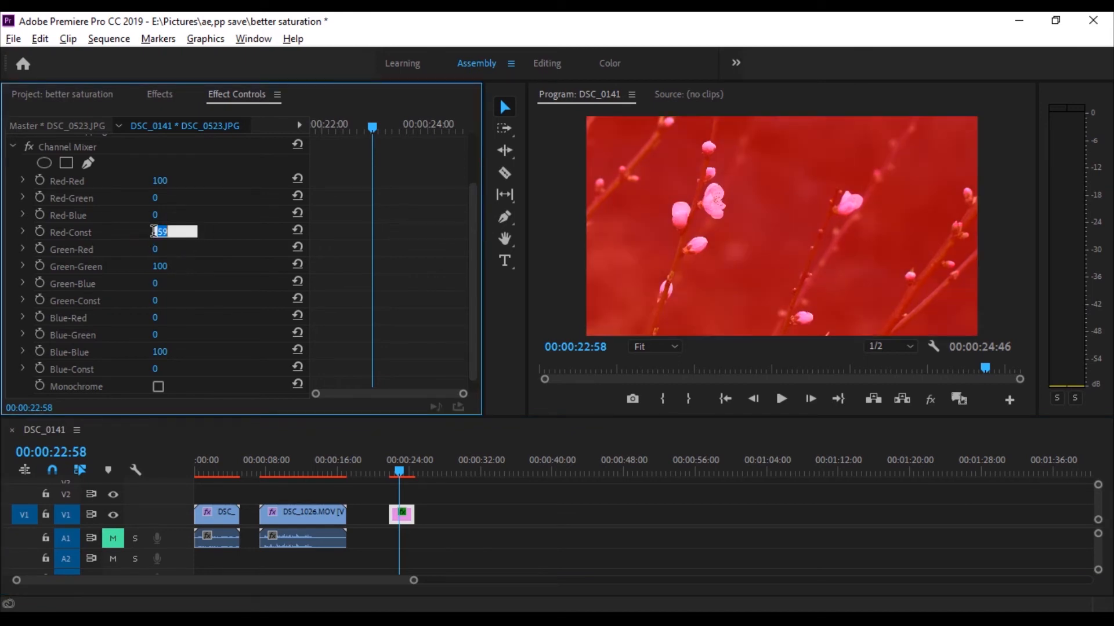
pyautogui.click(211, 219)
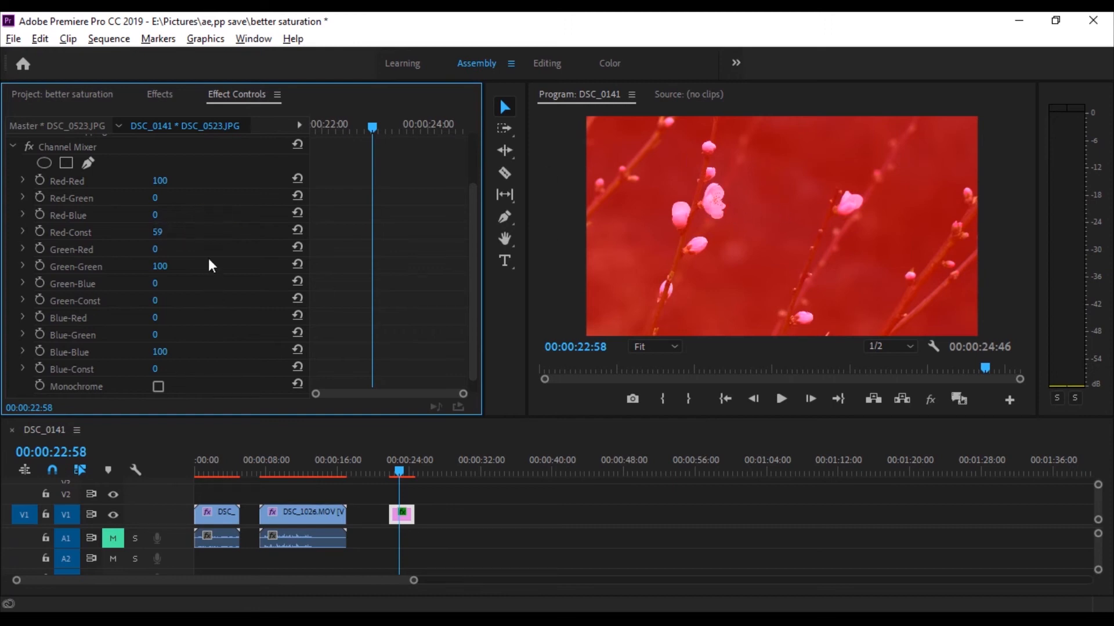
# Step: Set Red-Const to -19 and Red-Red to 146 in DSC_0523.JPG's Channel Mixer
pyautogui.moveTo(162, 232)
pyautogui.mouseDown()
pyautogui.moveTo(95, 236)
pyautogui.moveTo(174, 229)
pyautogui.mouseUp()
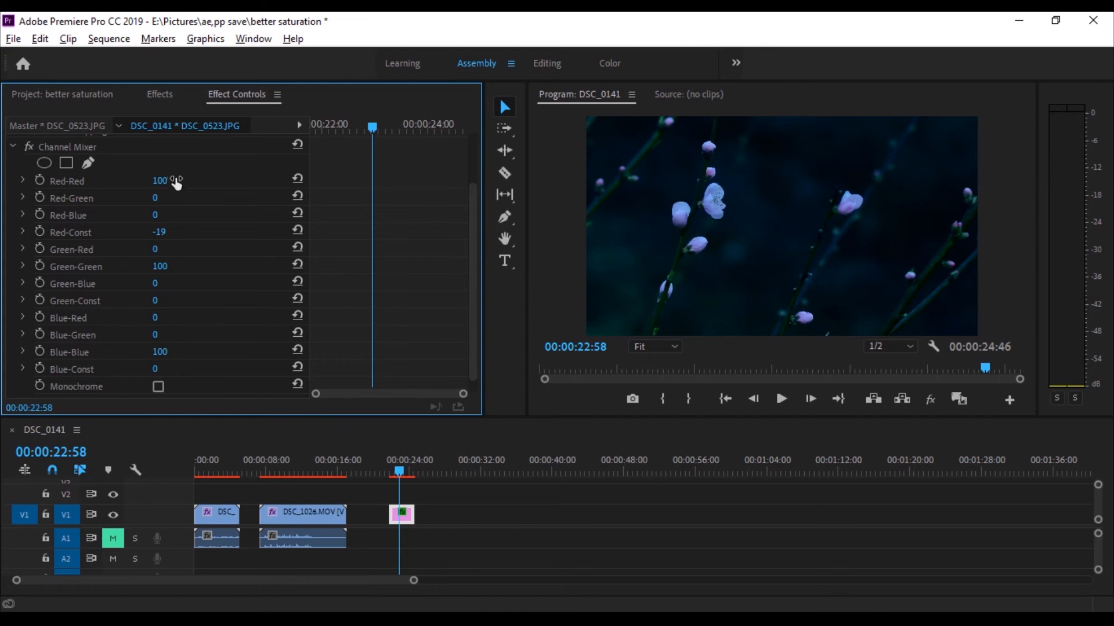
pyautogui.moveTo(168, 181); pyautogui.dragTo(206, 180)
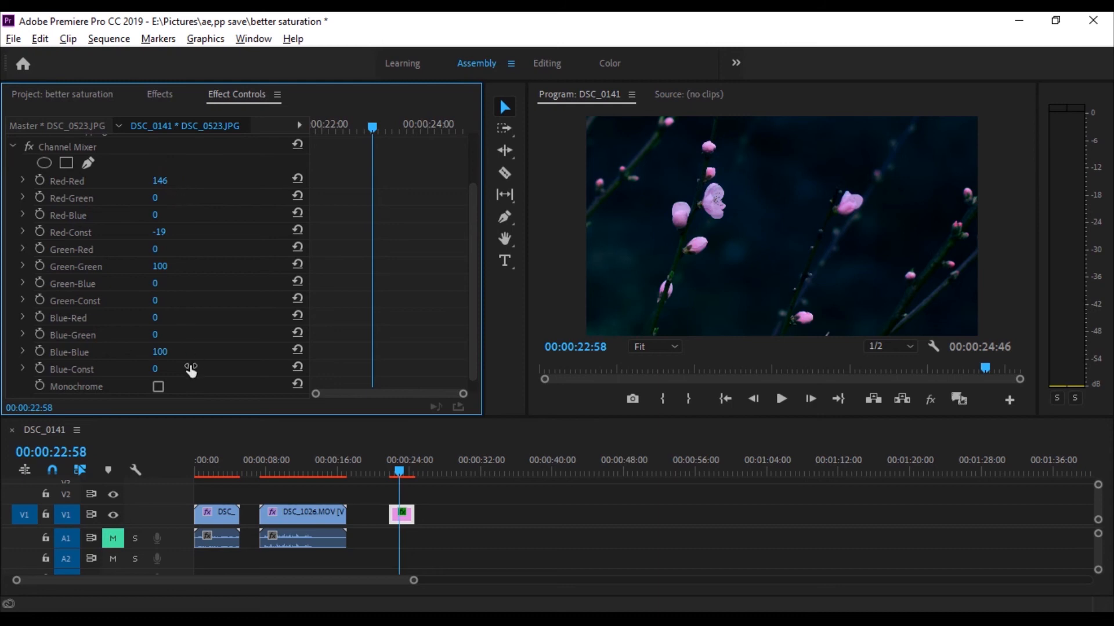
# Step: Set Blue-Const to -2 and Green-Const to -3 in DSC_0523.JPG's Channel Mixer
pyautogui.click(170, 369)
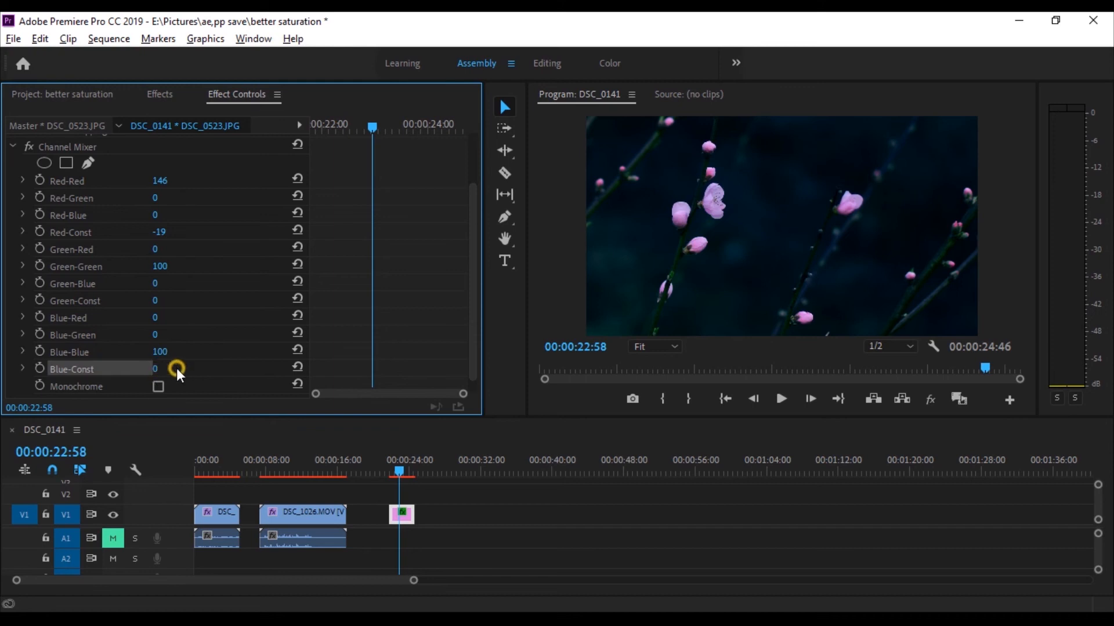
pyautogui.click(213, 361)
pyautogui.click(157, 370)
pyautogui.moveTo(156, 370)
pyautogui.mouseDown()
pyautogui.moveTo(175, 370)
pyautogui.moveTo(156, 370)
pyautogui.mouseUp()
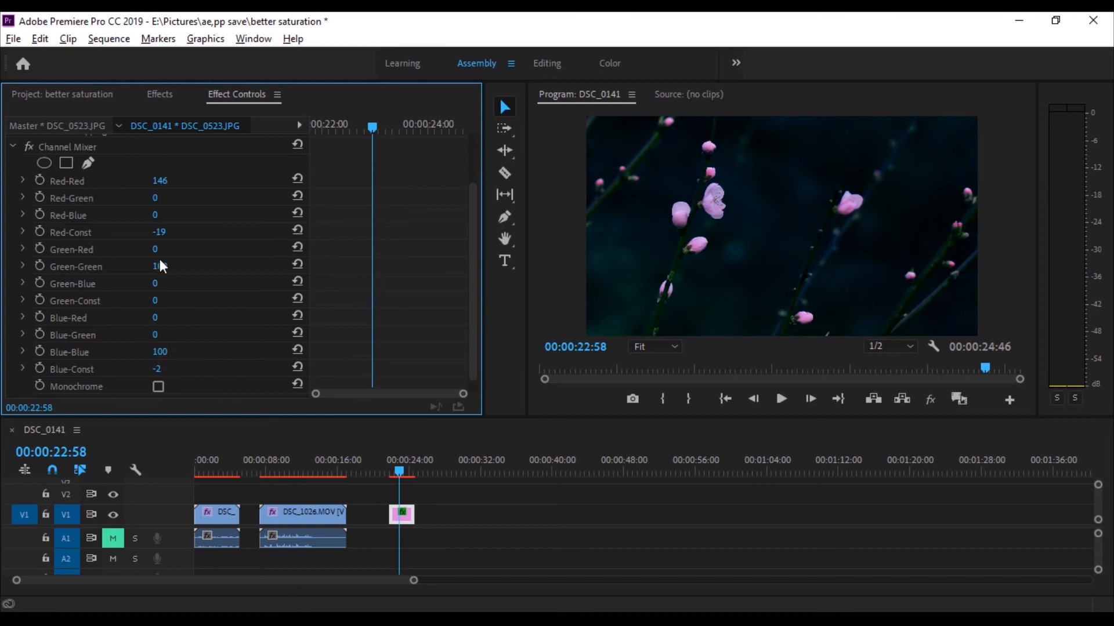
pyautogui.moveTo(163, 300)
pyautogui.mouseDown()
pyautogui.moveTo(175, 300)
pyautogui.moveTo(150, 301)
pyautogui.moveTo(175, 298)
pyautogui.mouseUp()
# Step: Compare the blossom image with and without Channel Mixer by toggling the effect off and on several times
pyautogui.scroll(3, 25, 151)
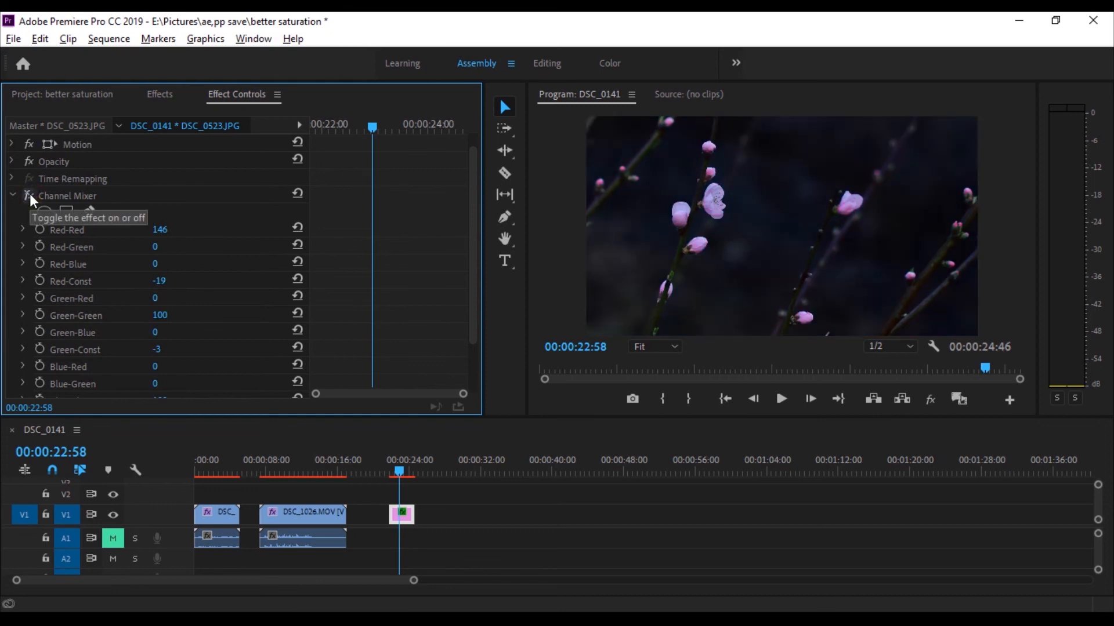
pyautogui.click(30, 194)
pyautogui.click(30, 194)
pyautogui.click(30, 193)
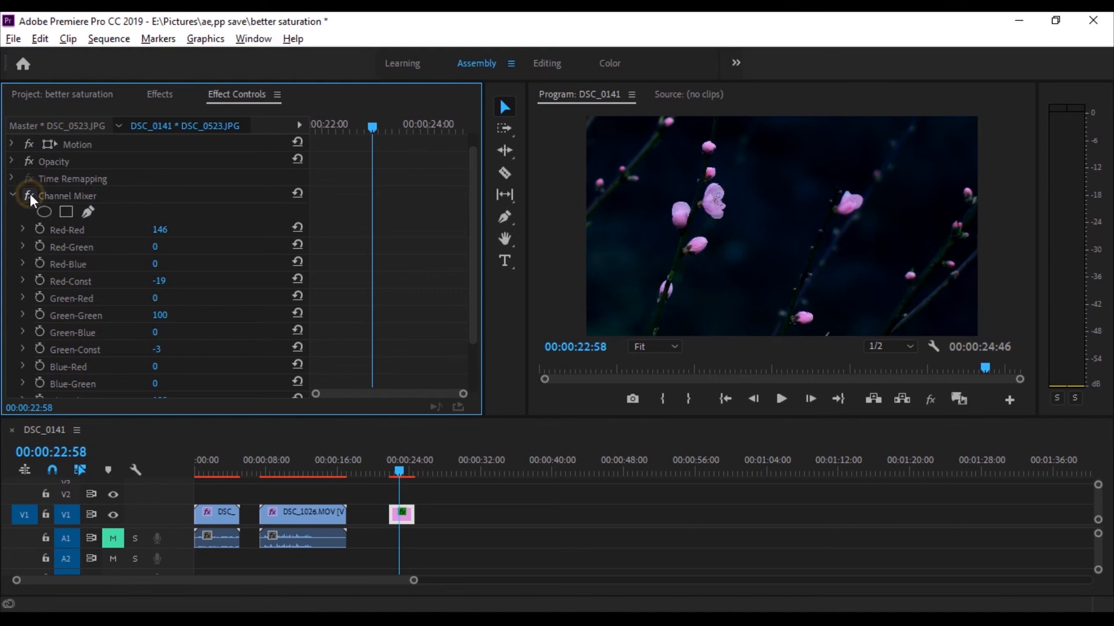
pyautogui.click(30, 194)
pyautogui.click(30, 194)
# Step: Save the project with the finished Channel Mixer adjustments
pyautogui.scroll(-2, 236, 280)
pyautogui.scroll(-1, 236, 285)
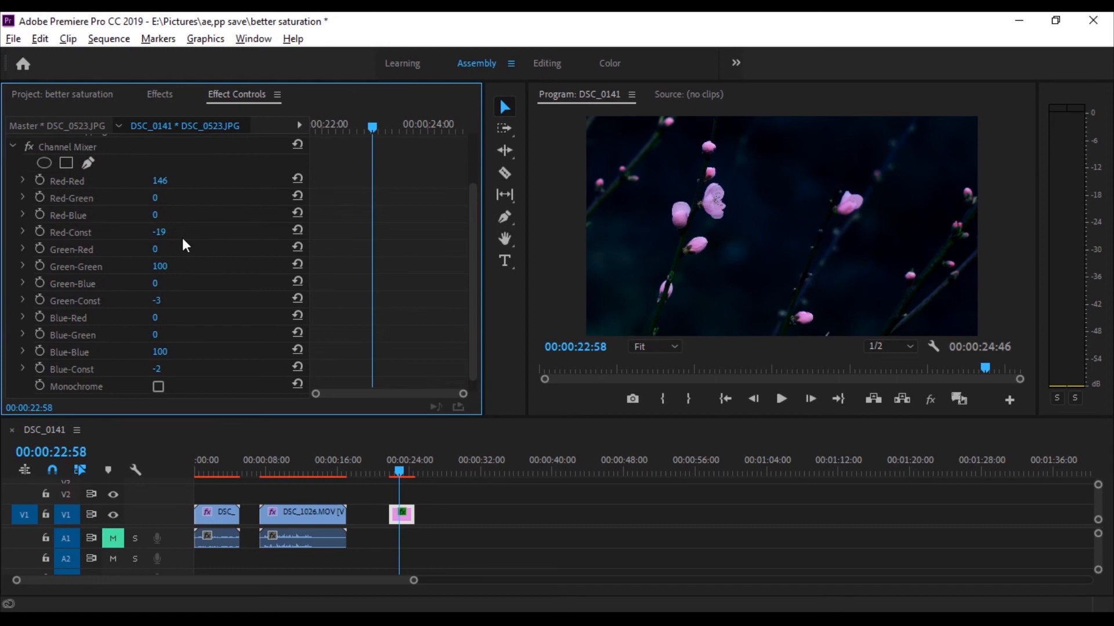
pyautogui.hotkey('ctrl', 's')
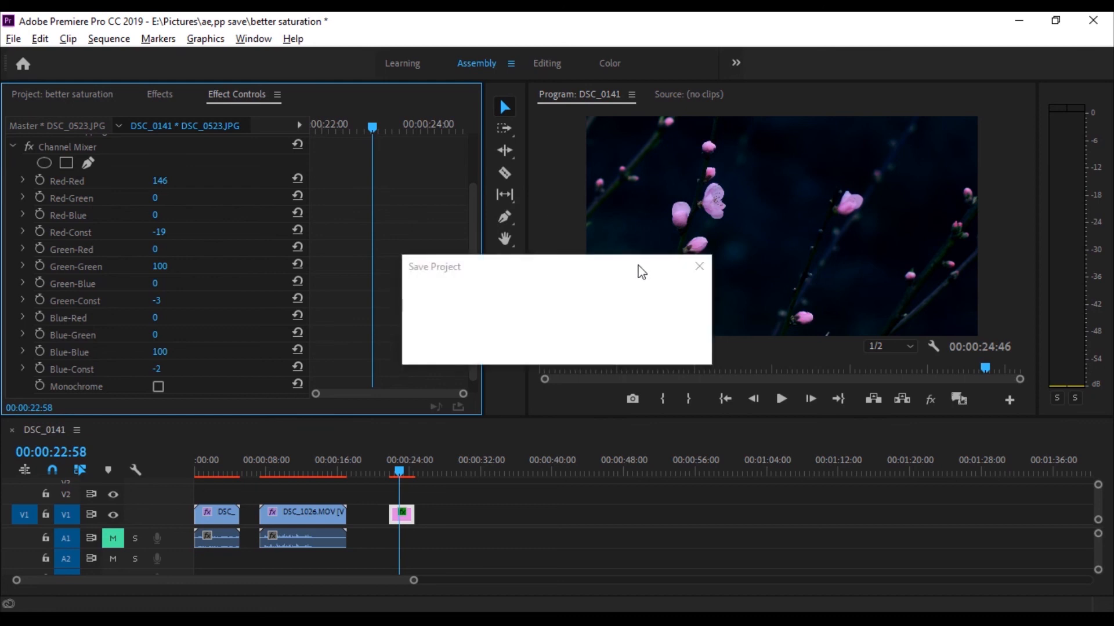